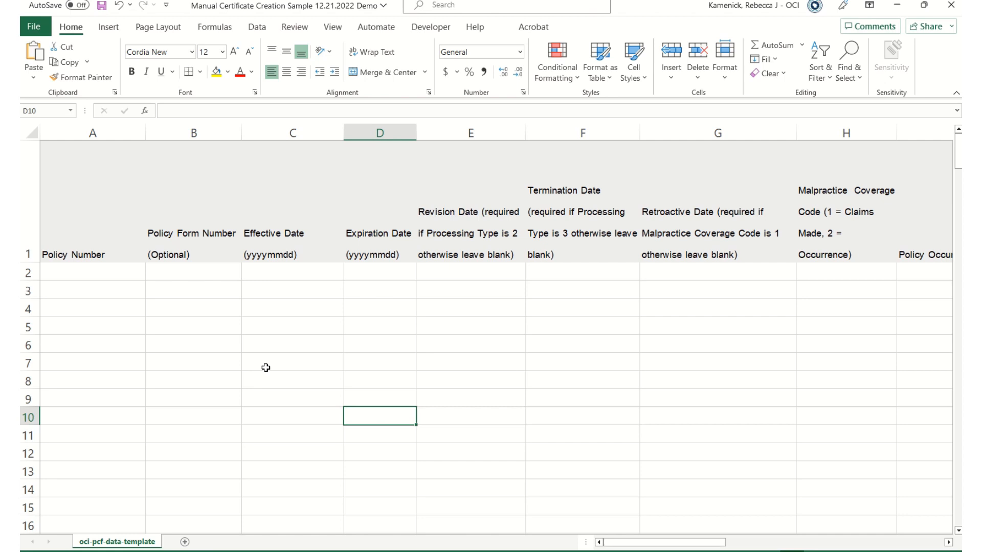
Enter the policy number in A2, effective date 20230101 in C2 and expiration date 20240101 in D2.
left_click(83, 274)
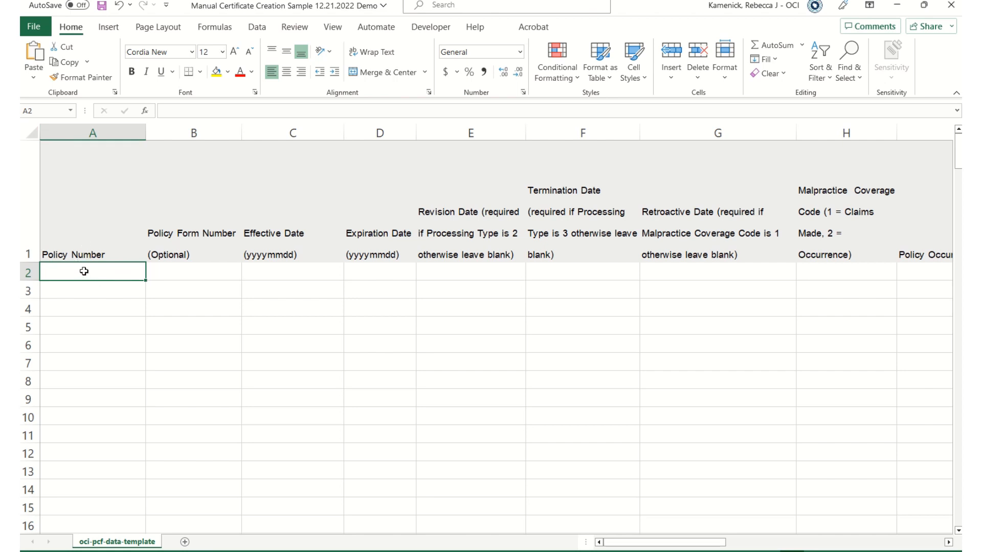
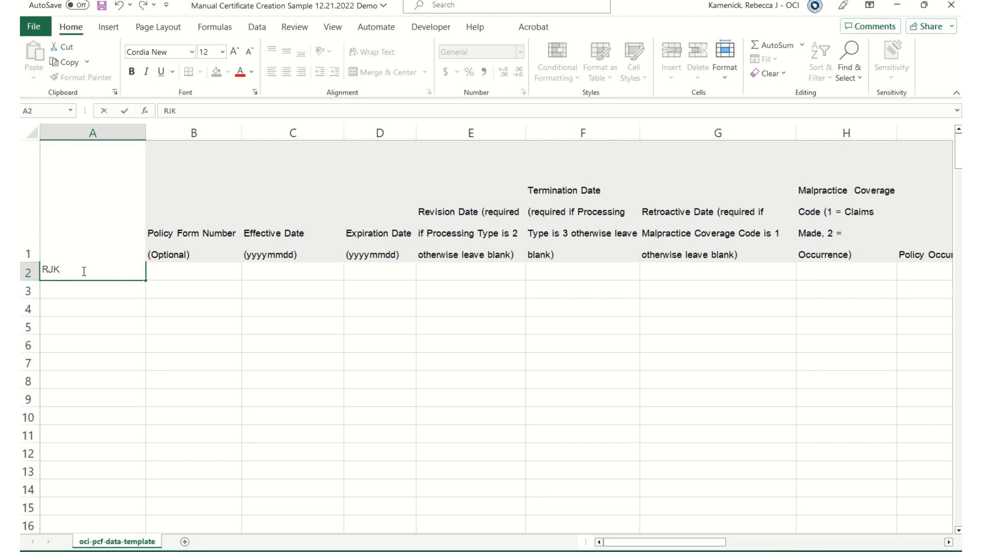
key("Tab")
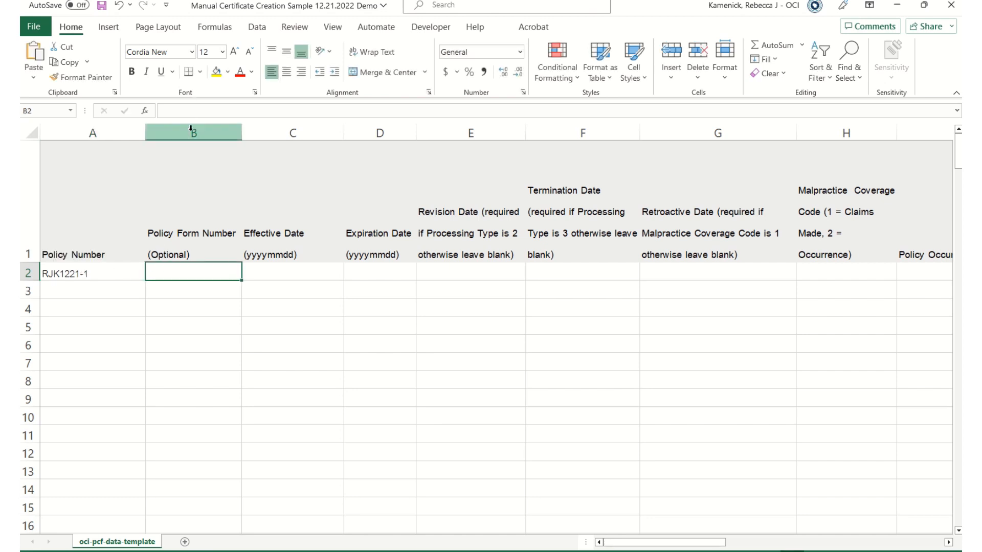
left_click(312, 271)
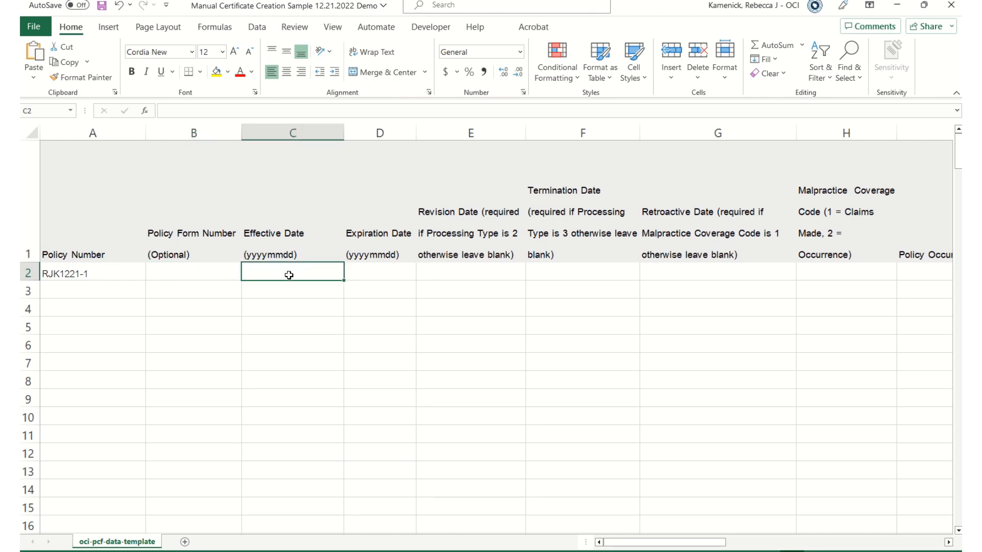
type("2")
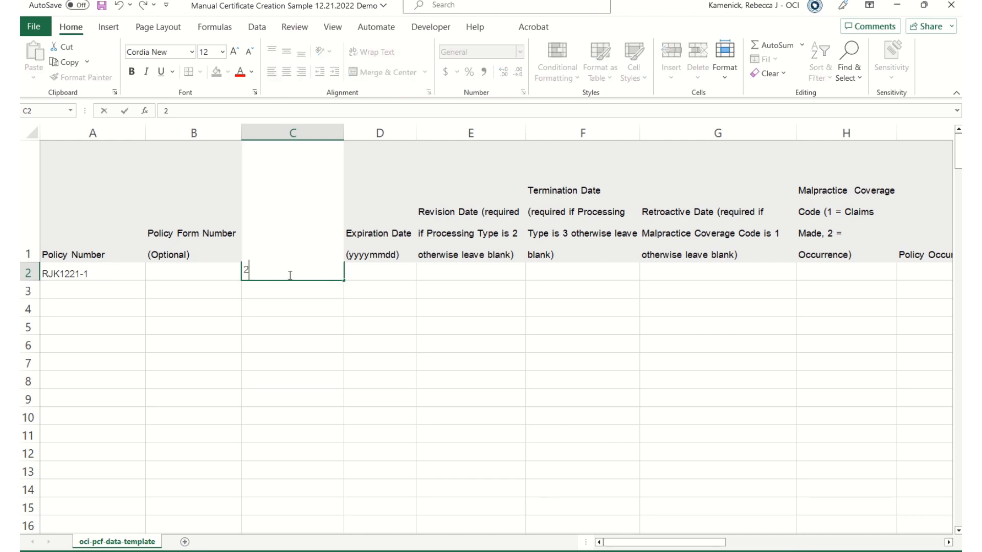
type("0230101")
key("Tab")
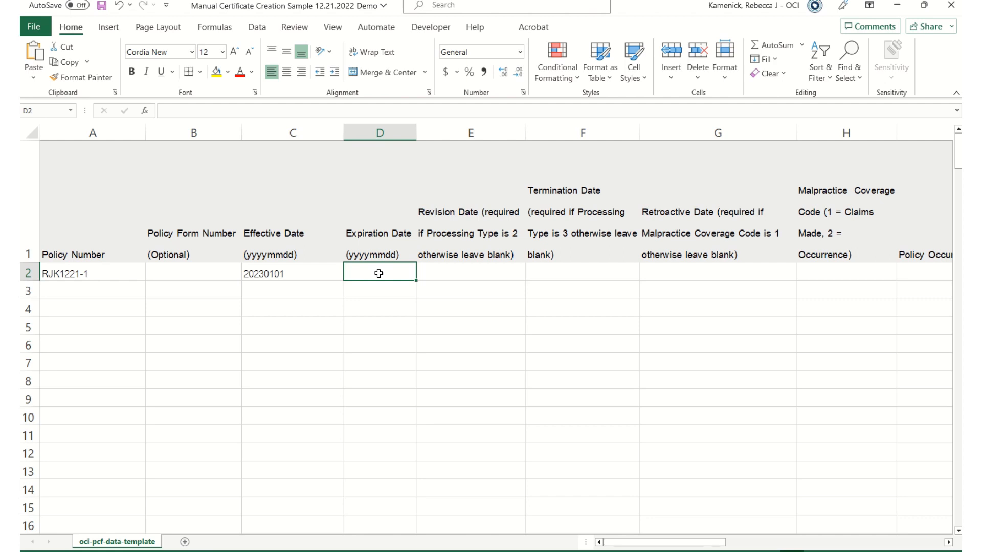
type("20")
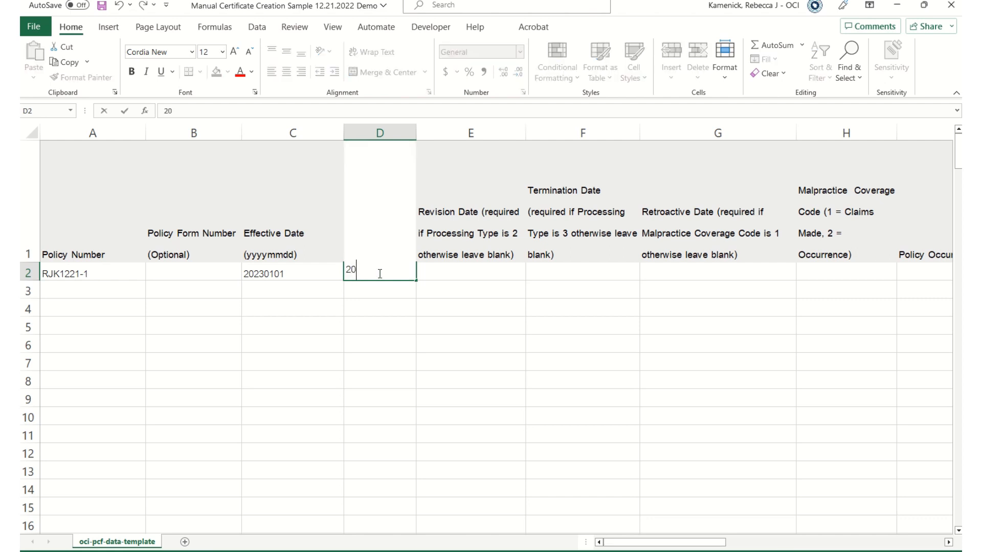
type("240101")
key("Tab")
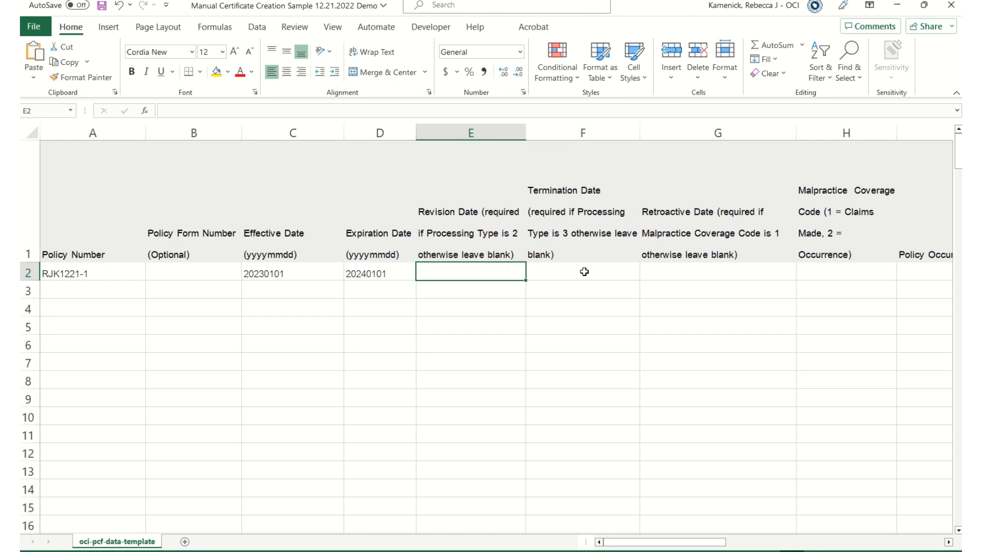
left_click_drag(639, 544, 703, 545)
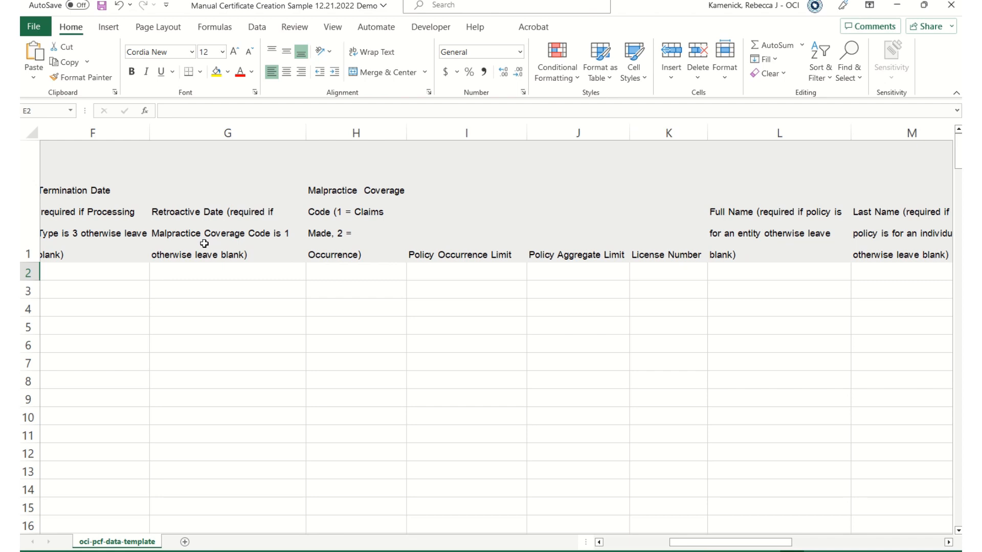
Enter retroactive date 20210101 in G2 and coverage code 1 in H2.
left_click(194, 271)
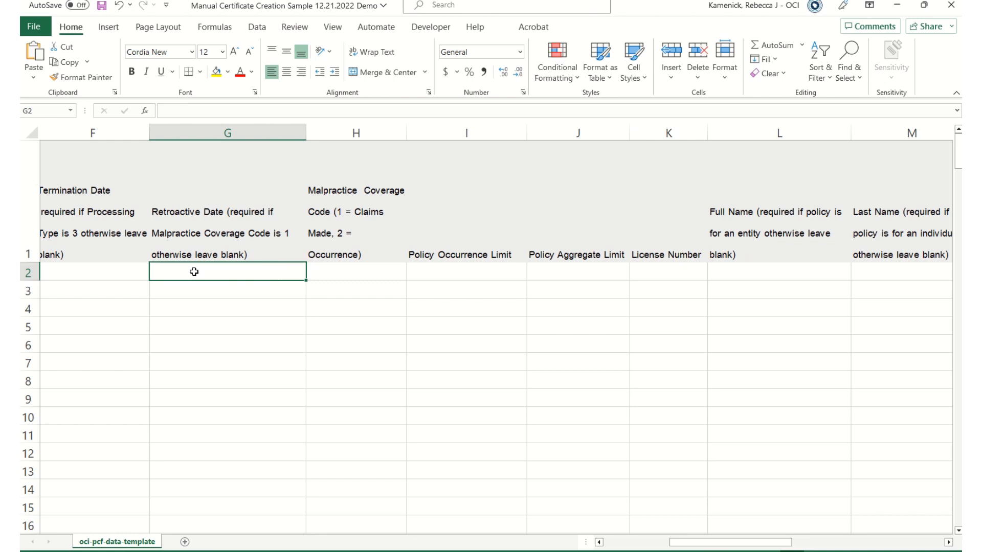
type("20")
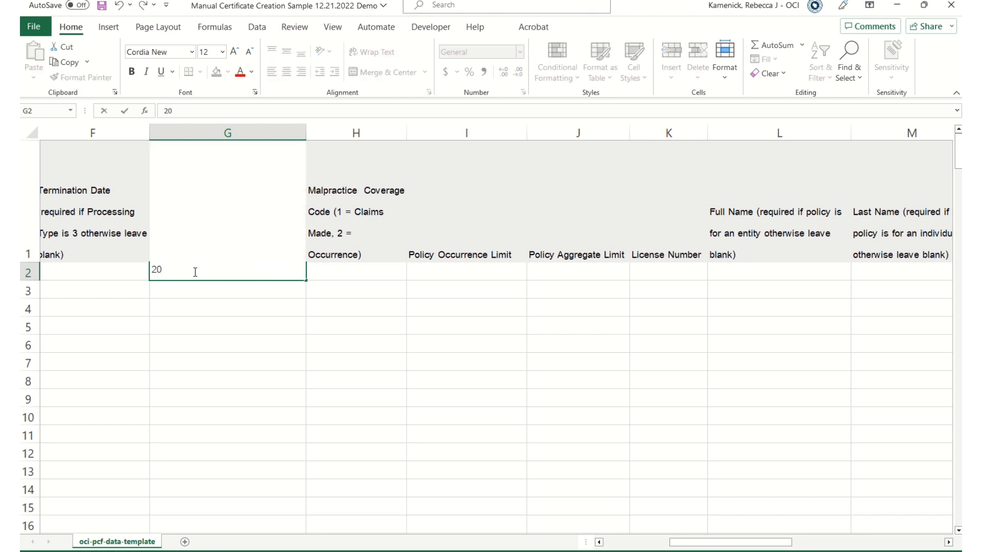
type("210101")
key("Tab")
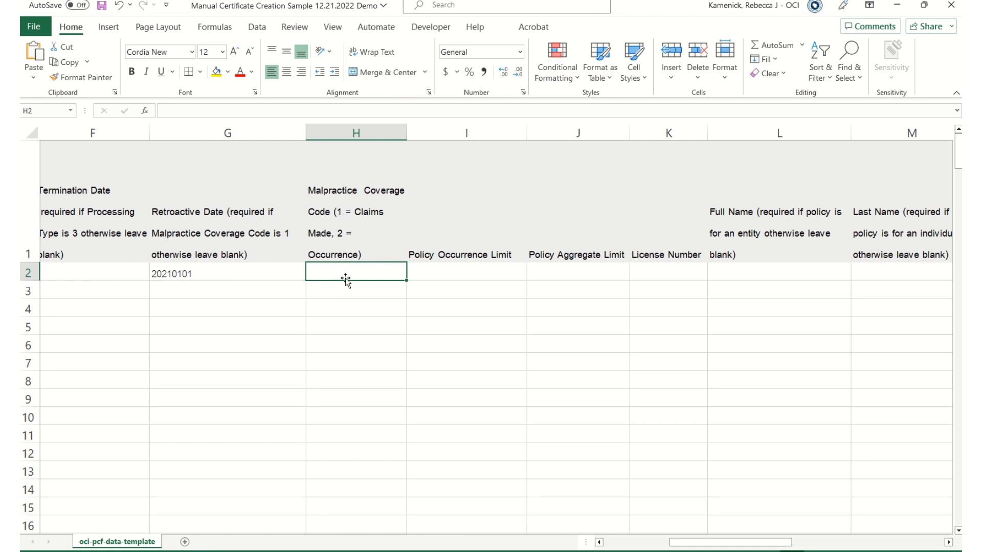
type("1")
left_click(359, 379)
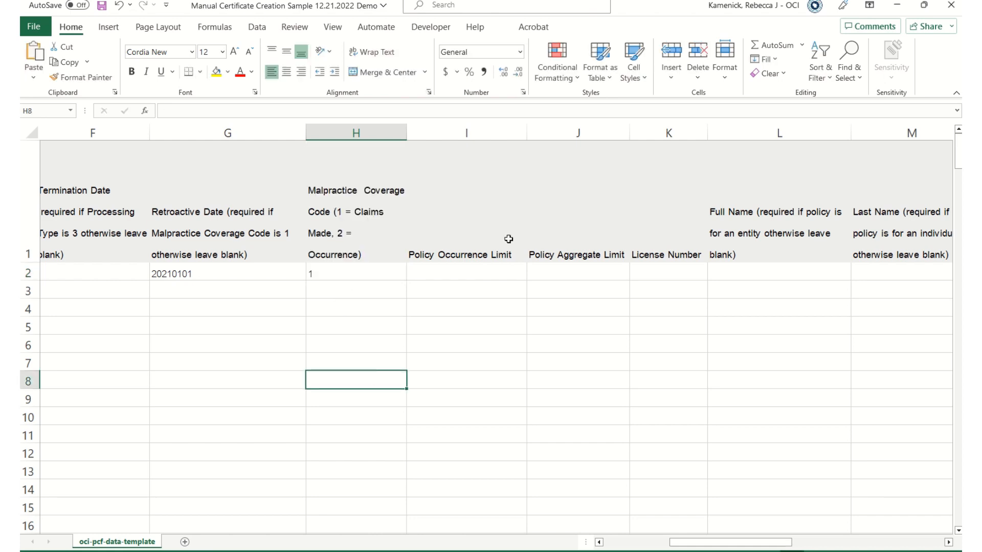
Enter limits 1000000 in I2 and 3000000 in J2, then the license number in K2.
left_click(434, 272)
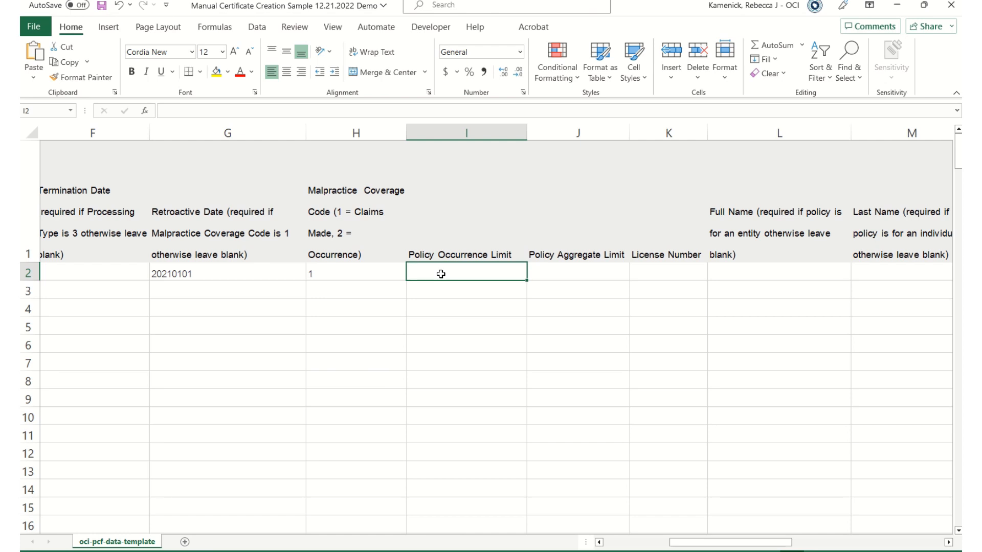
type("100")
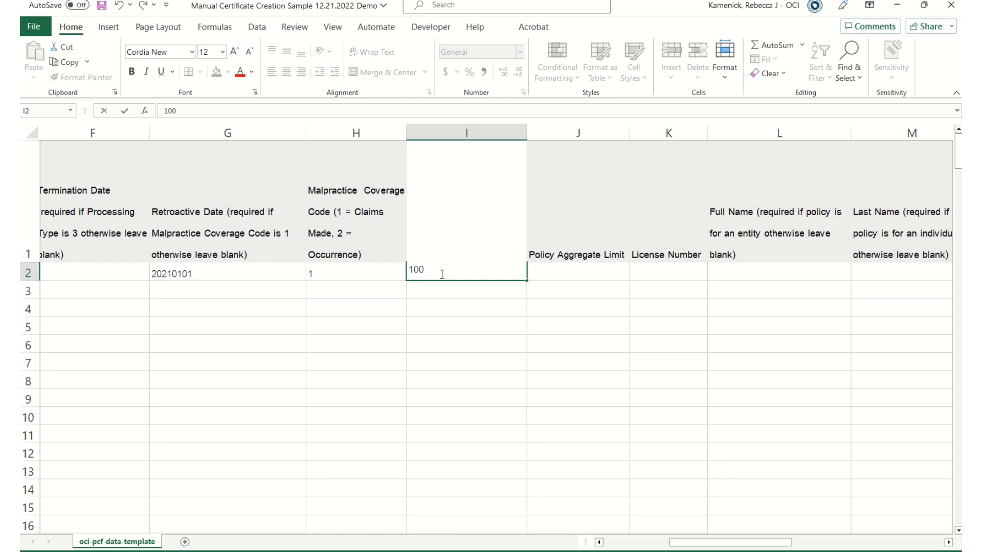
type("0000")
left_click(580, 266)
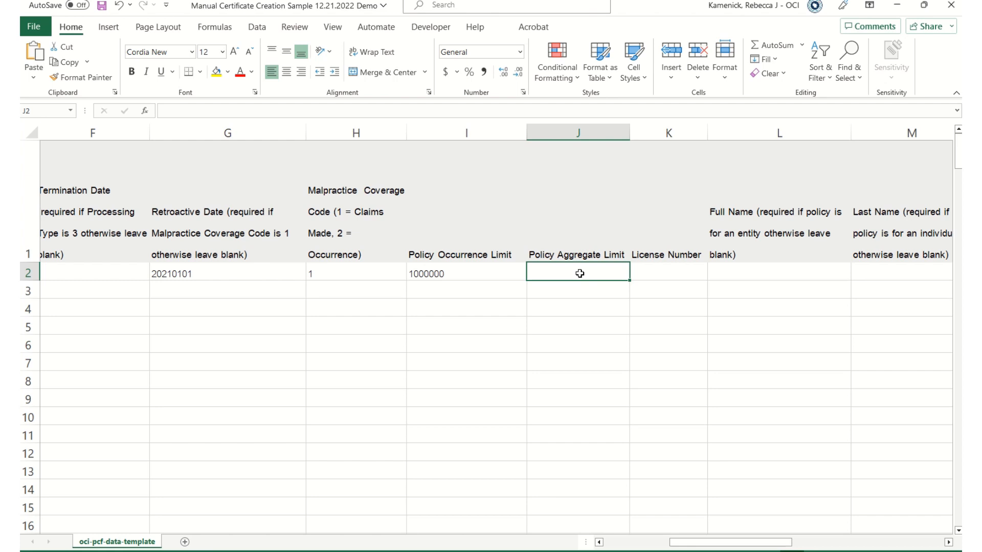
type("3000")
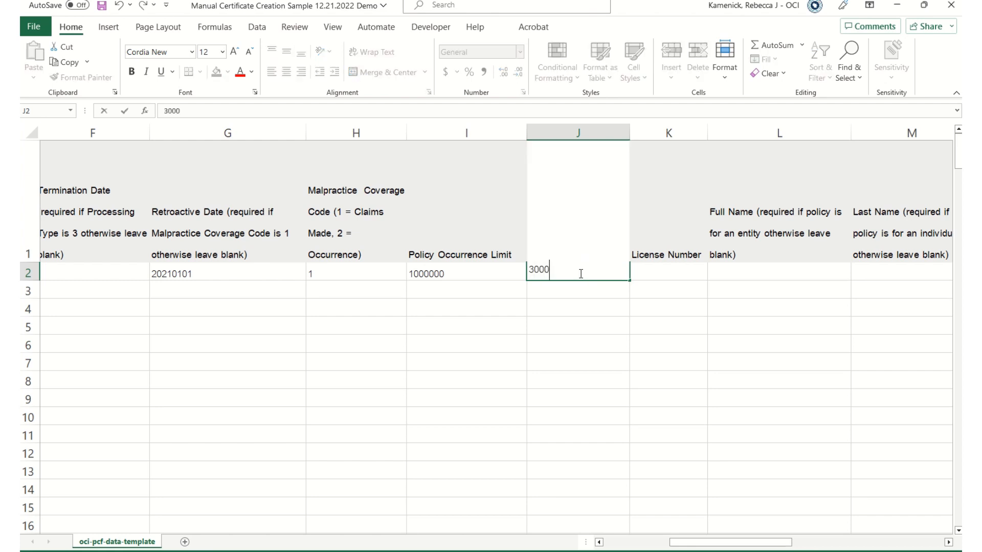
type("000")
key("Tab")
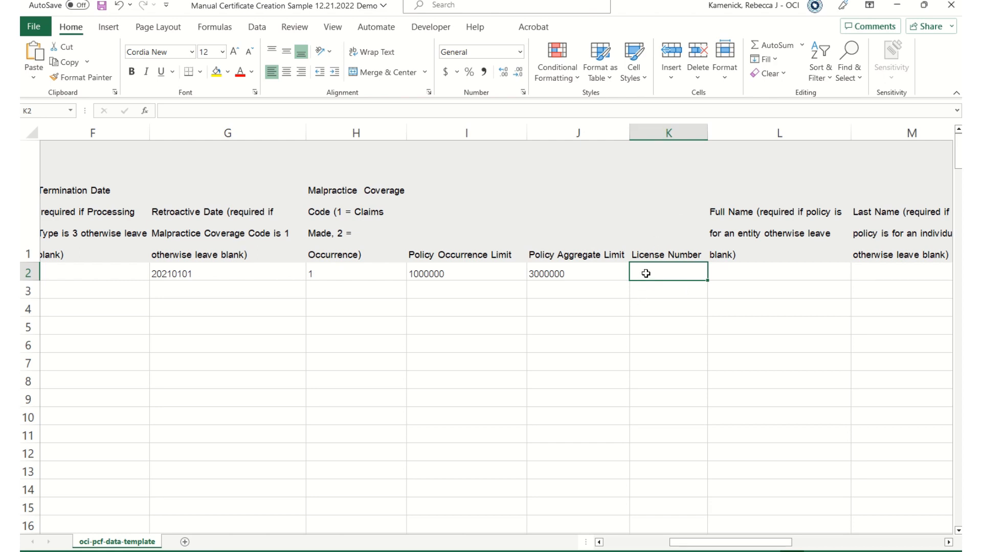
type("12345")
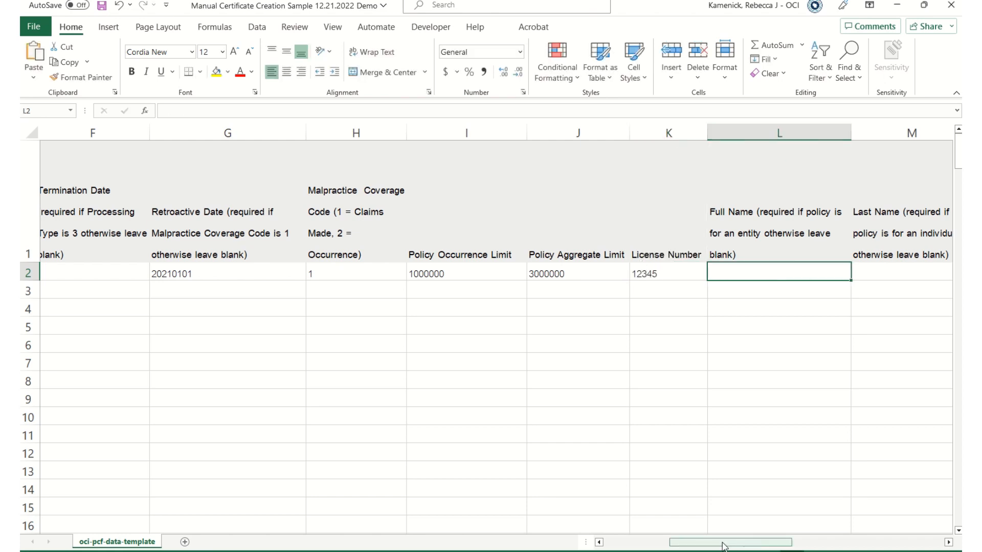
Type the insured's last name, first name and middle initial into M2, N2 and O2.
left_click_drag(725, 543, 783, 545)
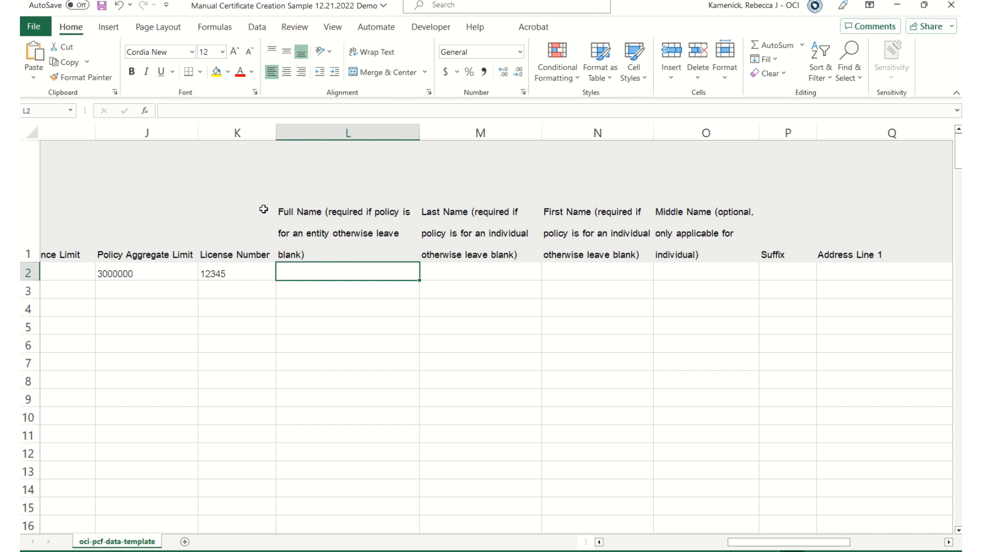
left_click(478, 275)
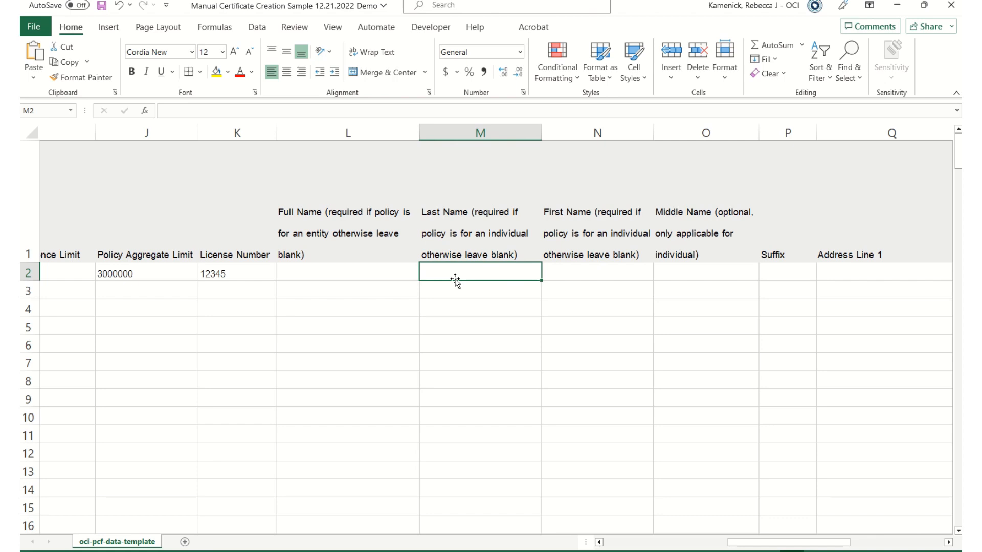
key("Tab")
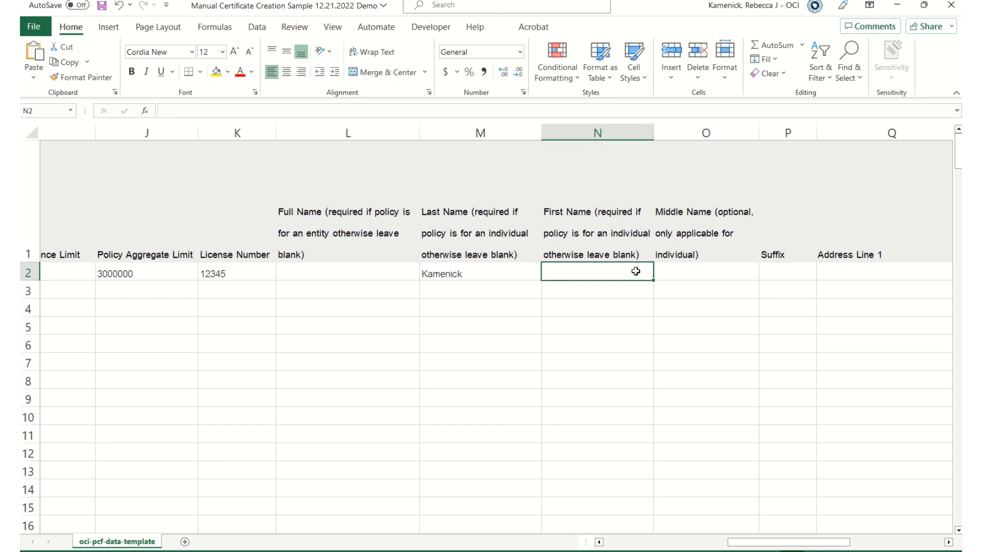
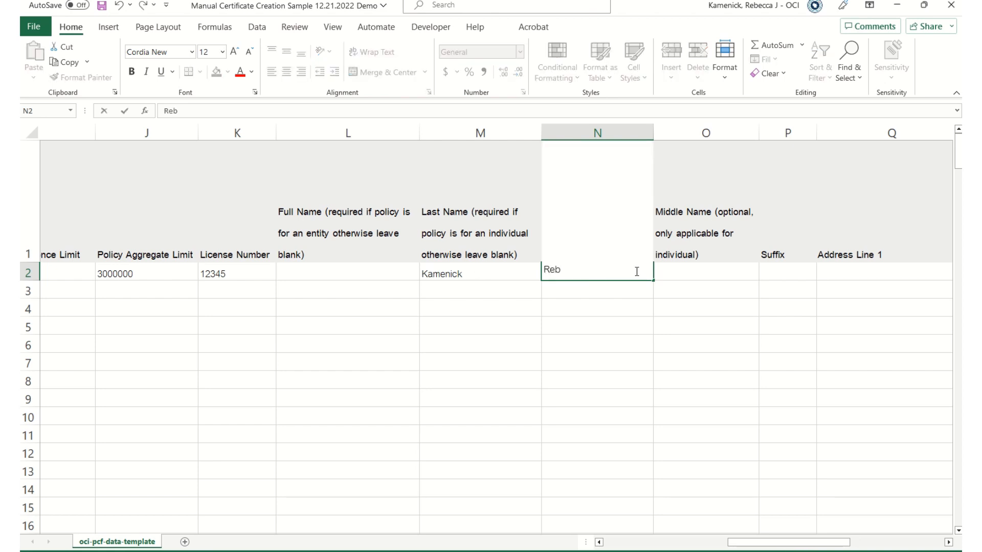
key("Tab")
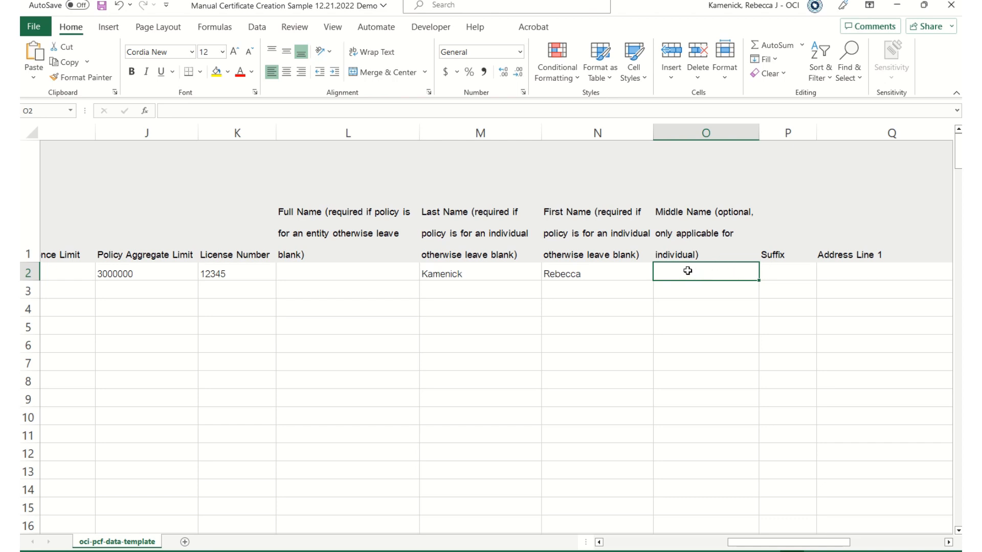
type("J")
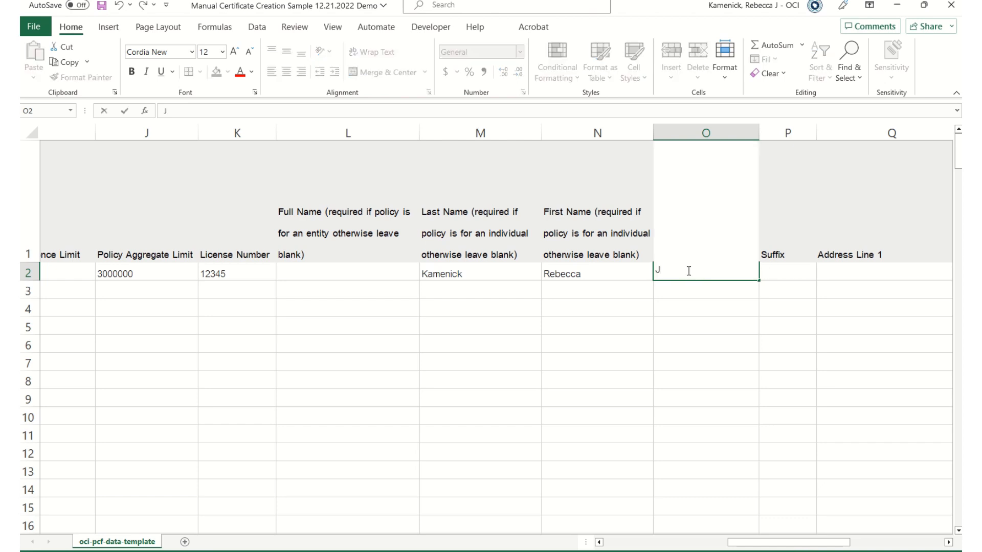
key("Tab")
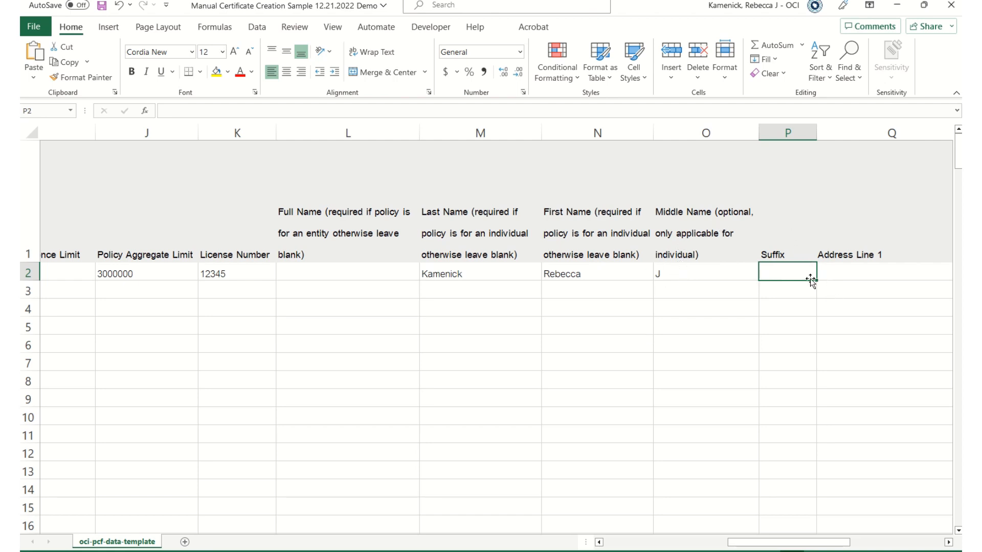
left_click_drag(763, 545, 823, 537)
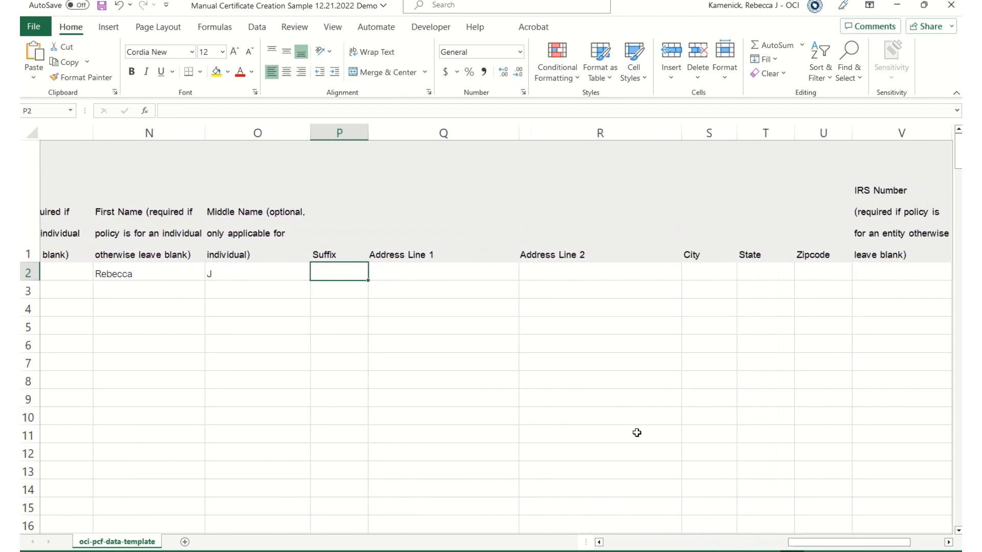
Enter the insured's street address in Q2 and city, state and ZIP code in S2:U2, leaving R2 blank.
left_click(402, 270)
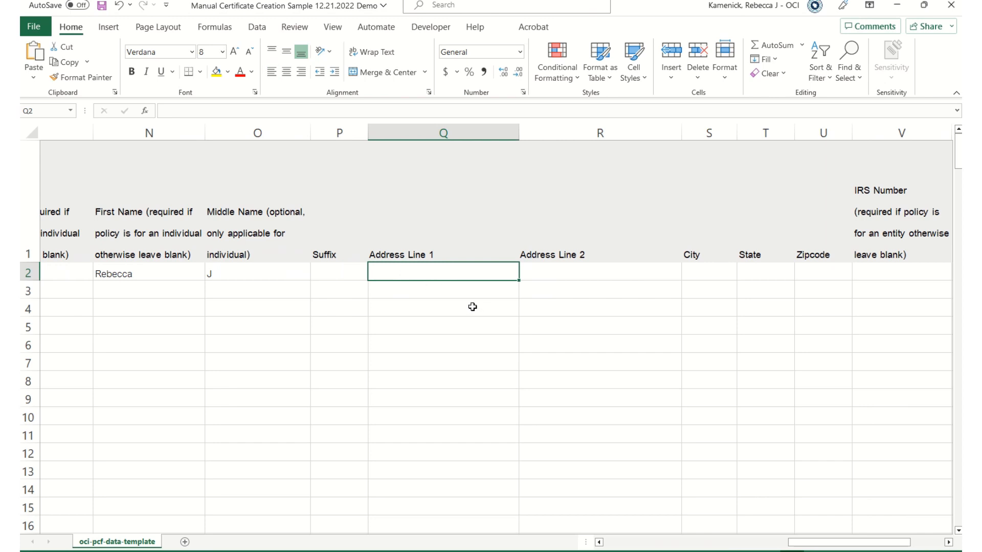
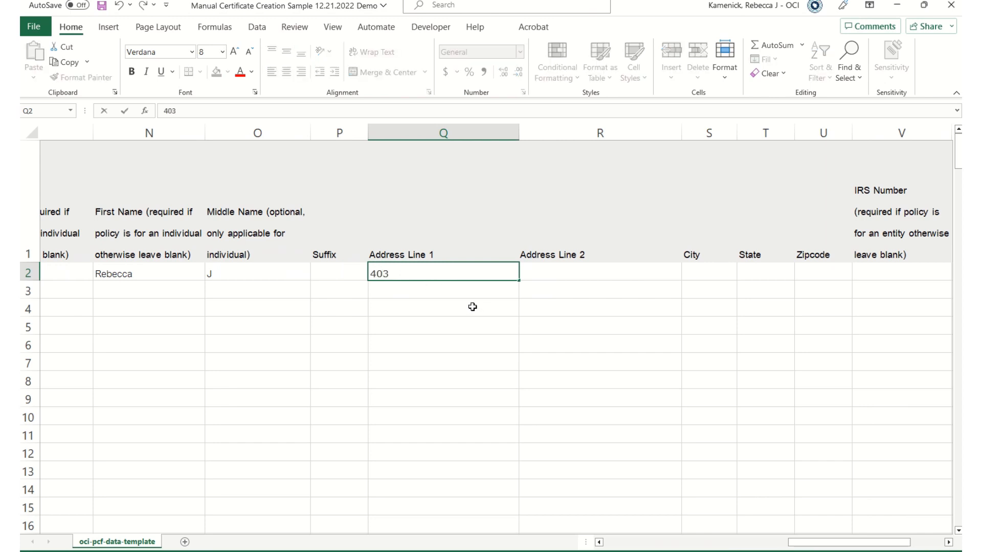
key("Tab")
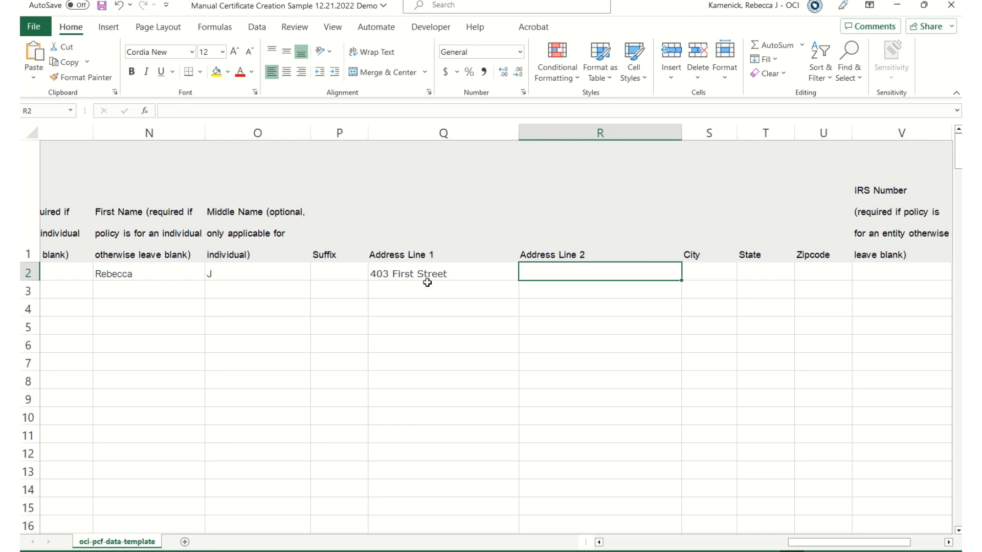
key("Tab")
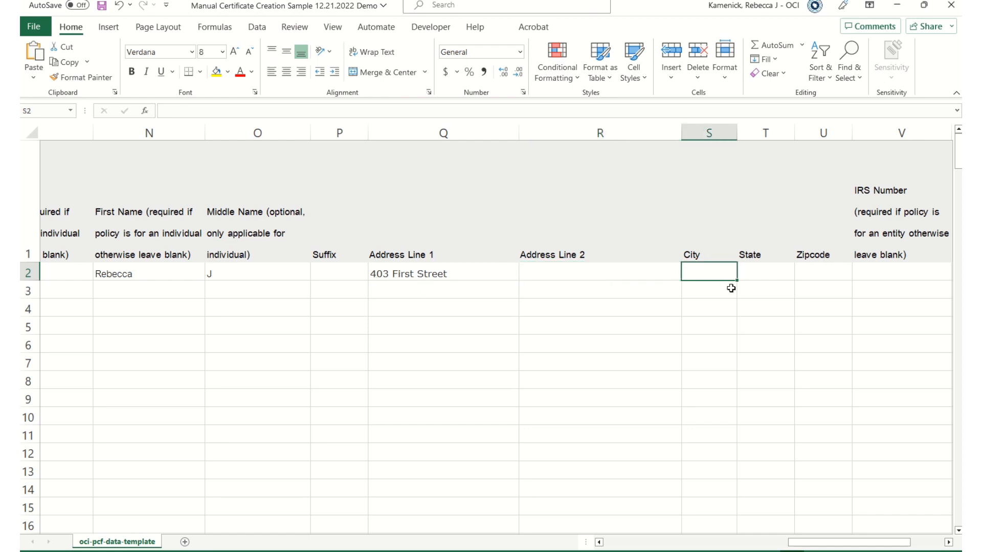
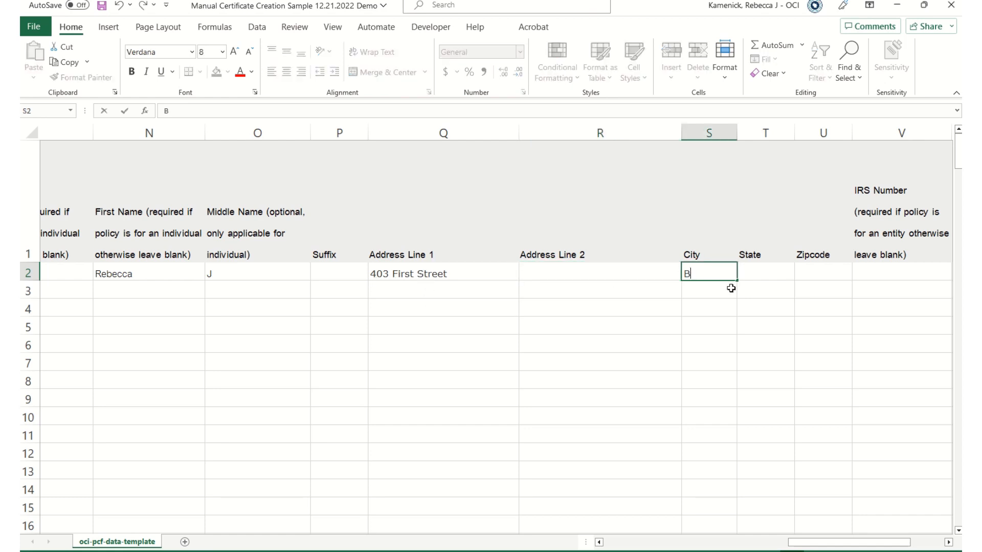
key("Tab")
key("Tab")
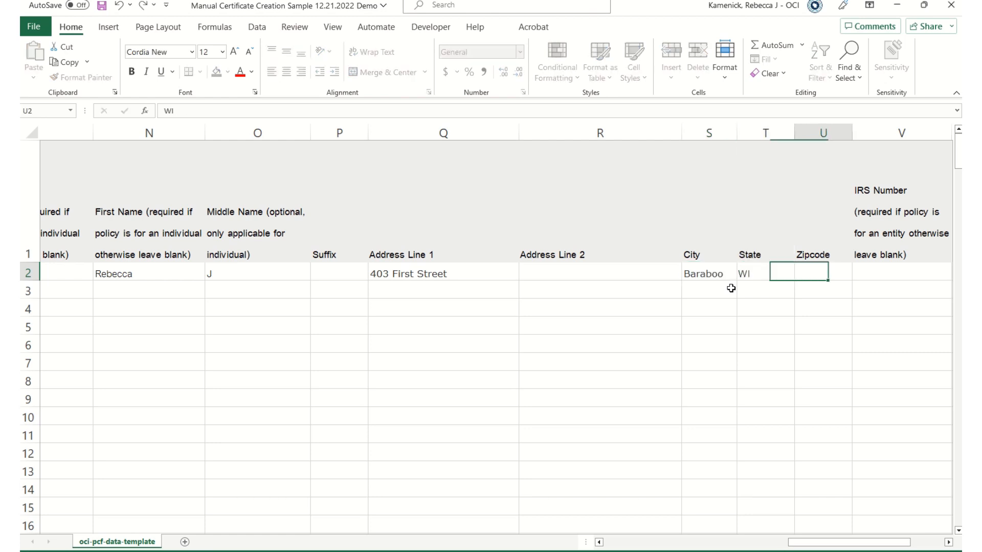
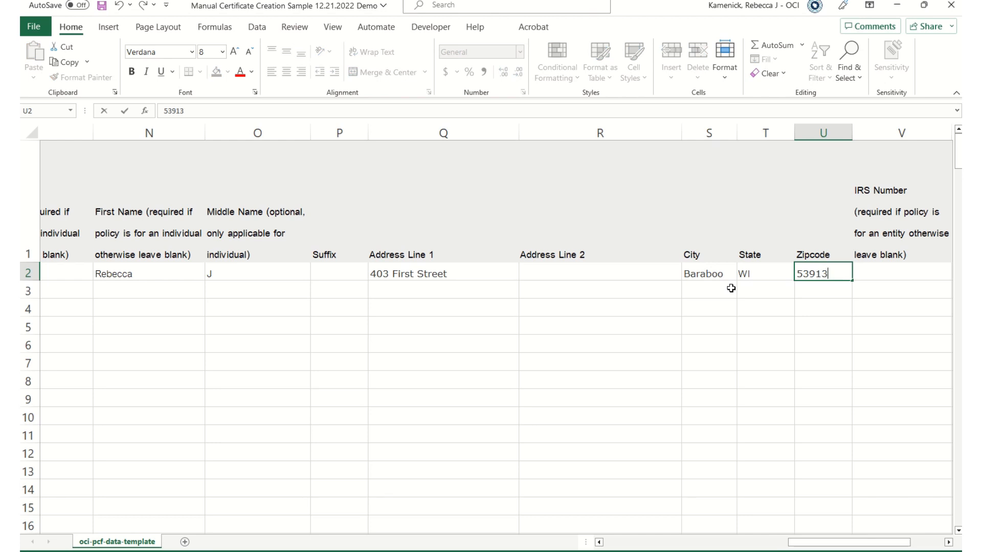
left_click(578, 286)
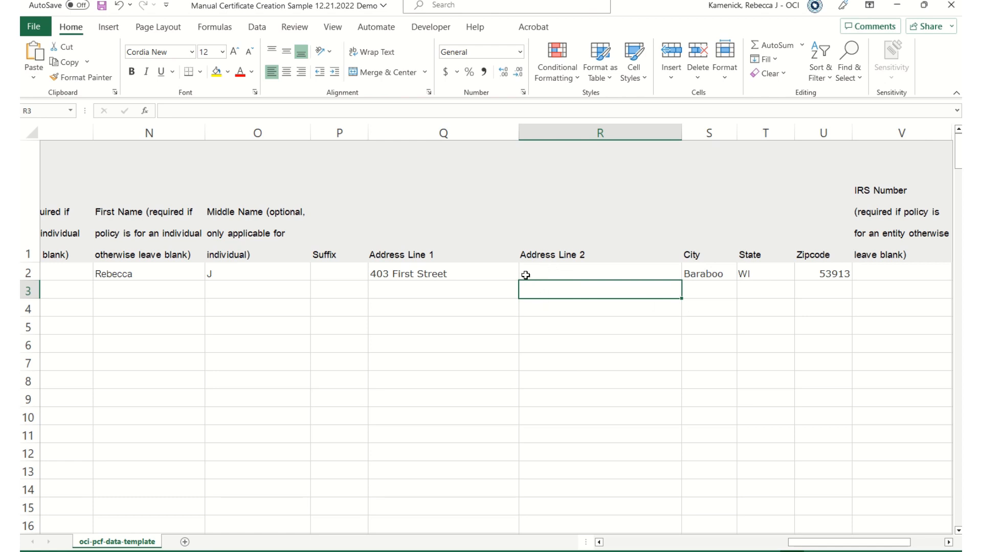
left_click_drag(859, 545, 894, 544)
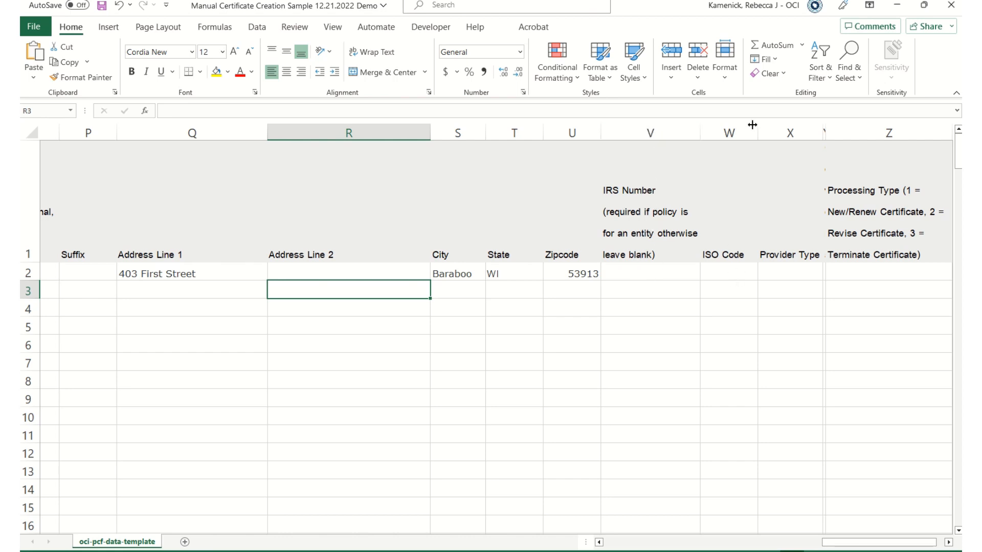
Enter ISO Code 80420 in W2 and Provider Type 1 in X2, then recheck both values.
left_click(728, 274)
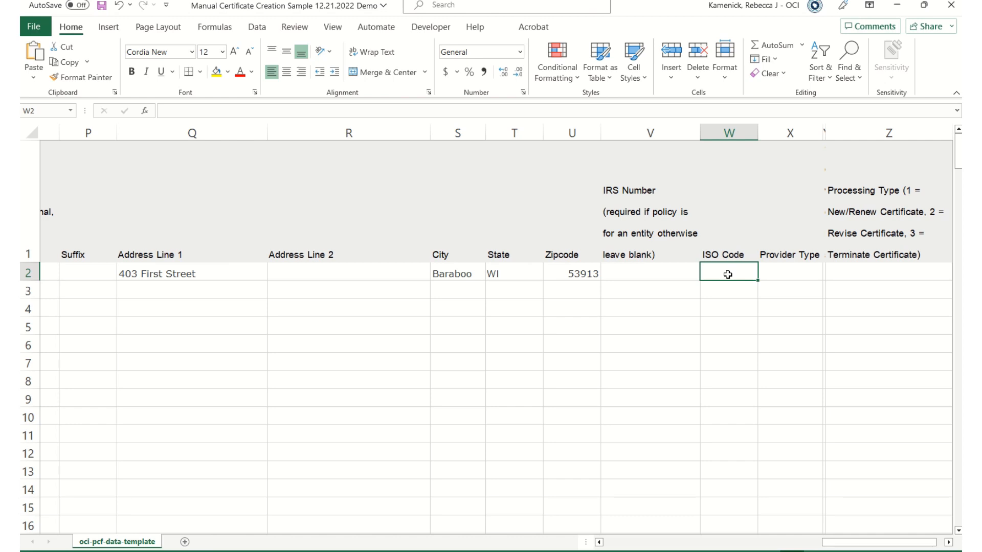
type("8042")
key("Tab")
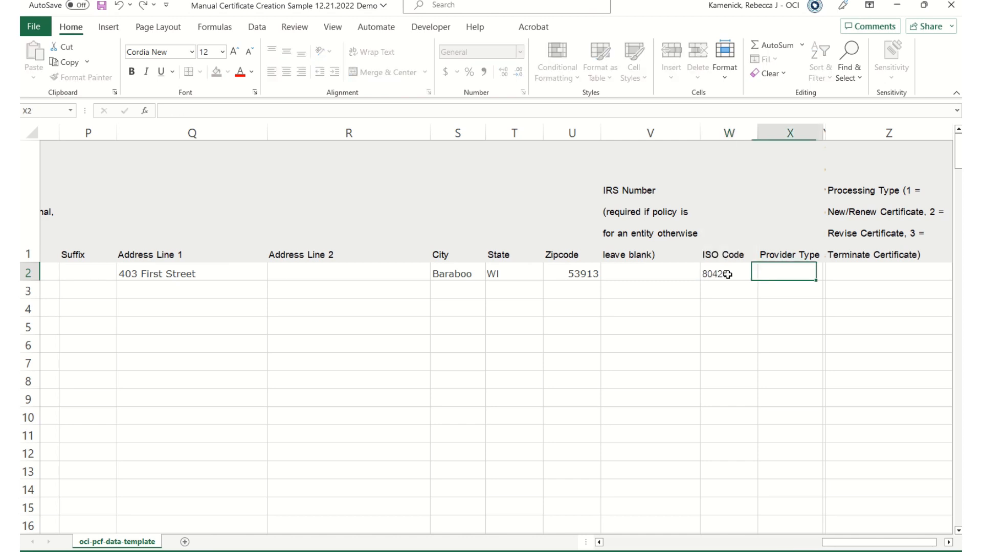
type("1")
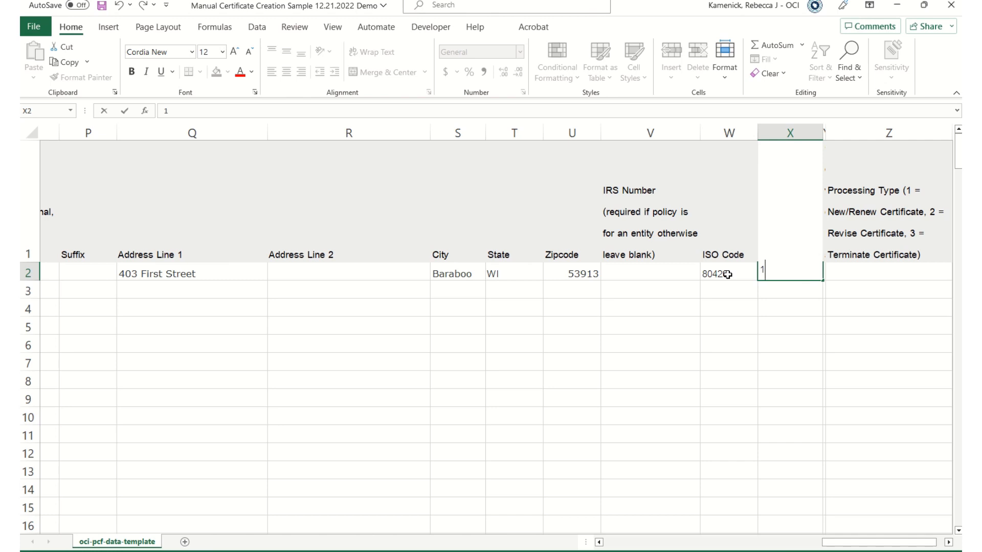
key("Tab")
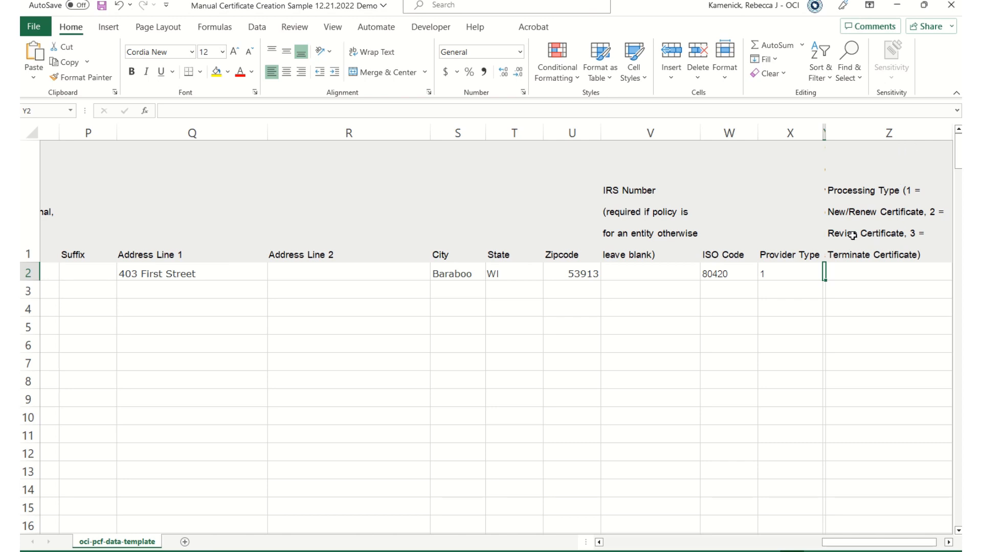
left_click(793, 270)
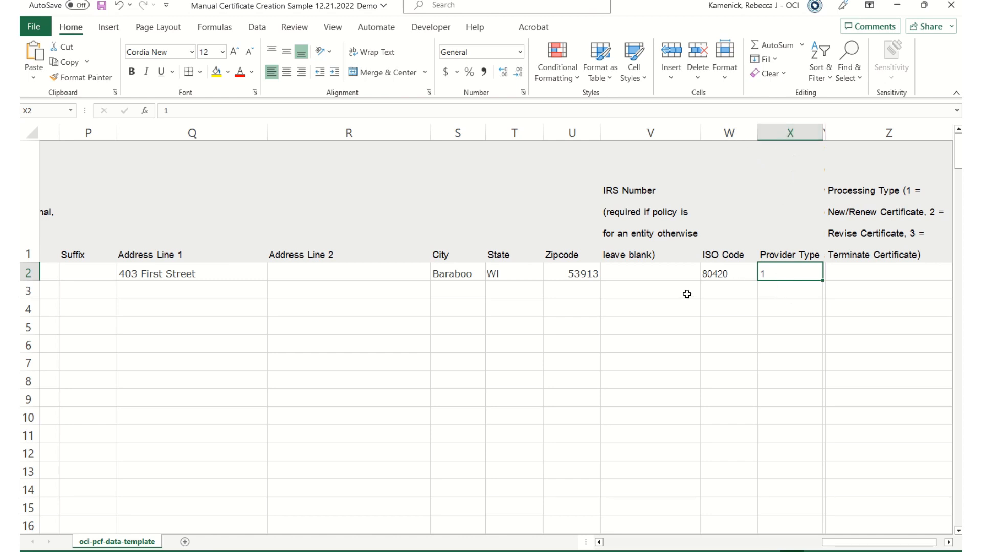
left_click(742, 275)
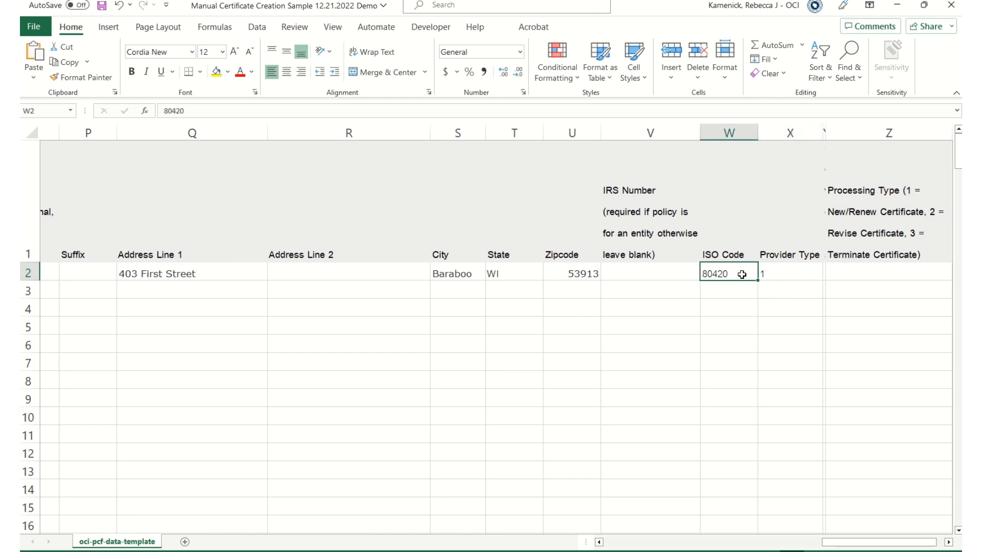
left_click(790, 273)
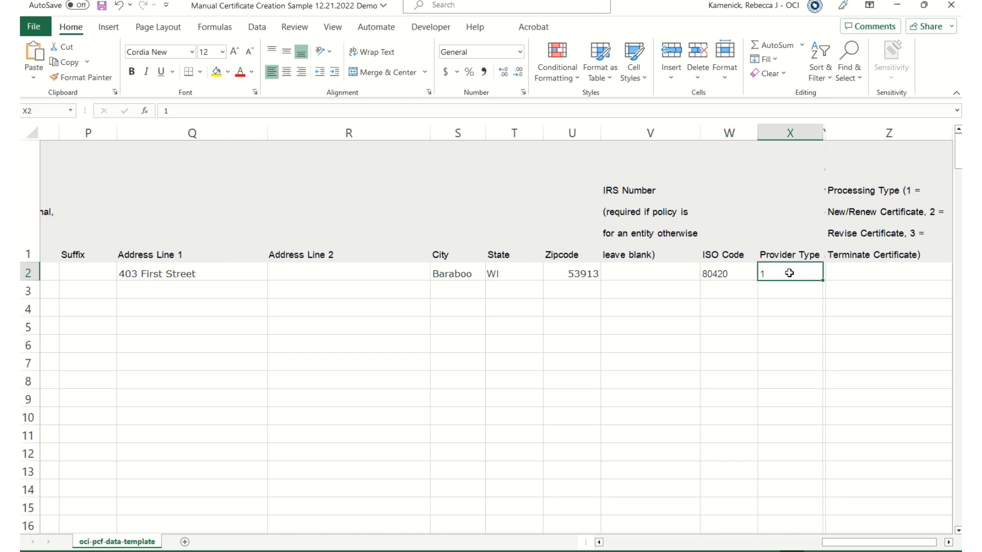
Briefly reveal and re-hide column Y, then enter Processing Type 1 in Z2.
left_click(866, 278)
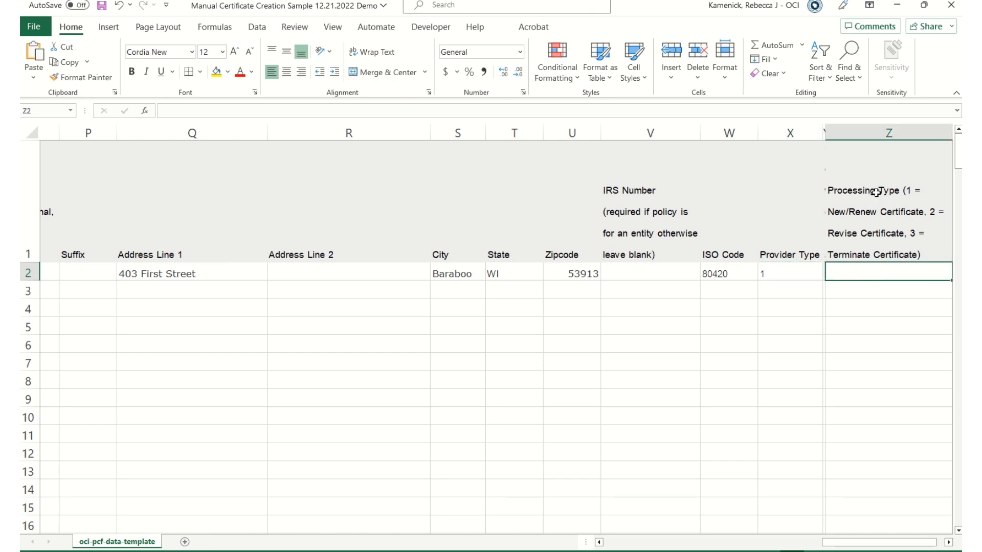
mouse_move(825, 130)
left_mouse_down()
mouse_move(859, 129)
mouse_move(824, 132)
left_mouse_up()
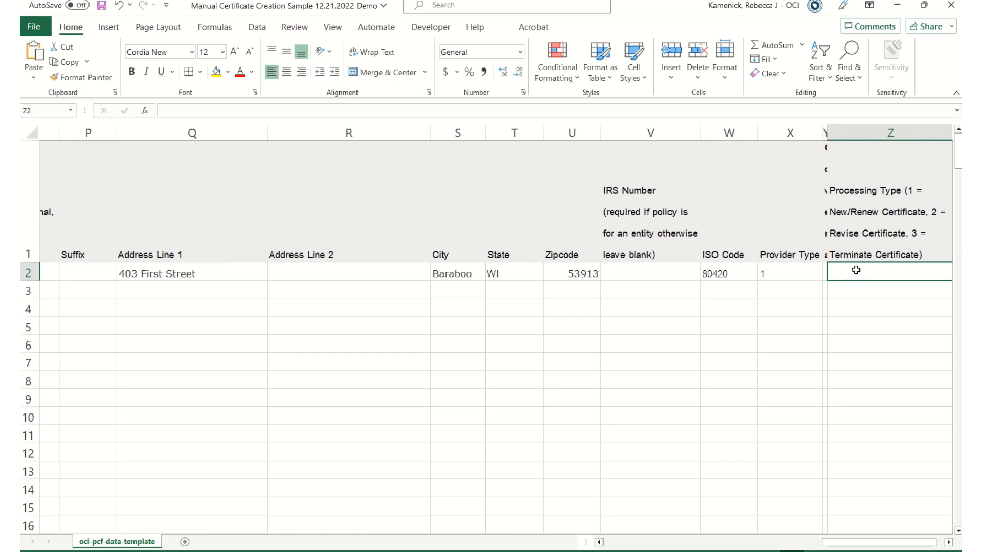
left_click_drag(827, 133, 821, 133)
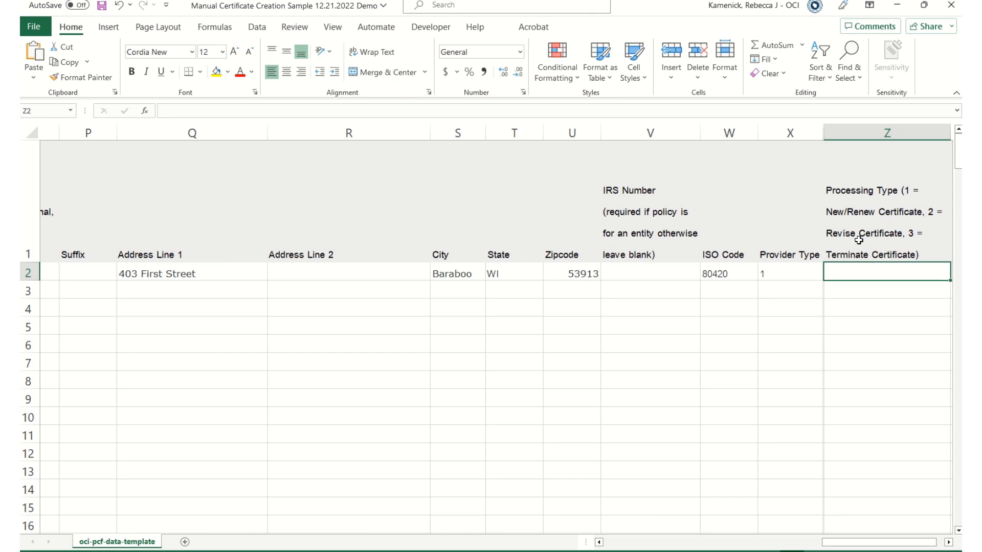
double_click(843, 273)
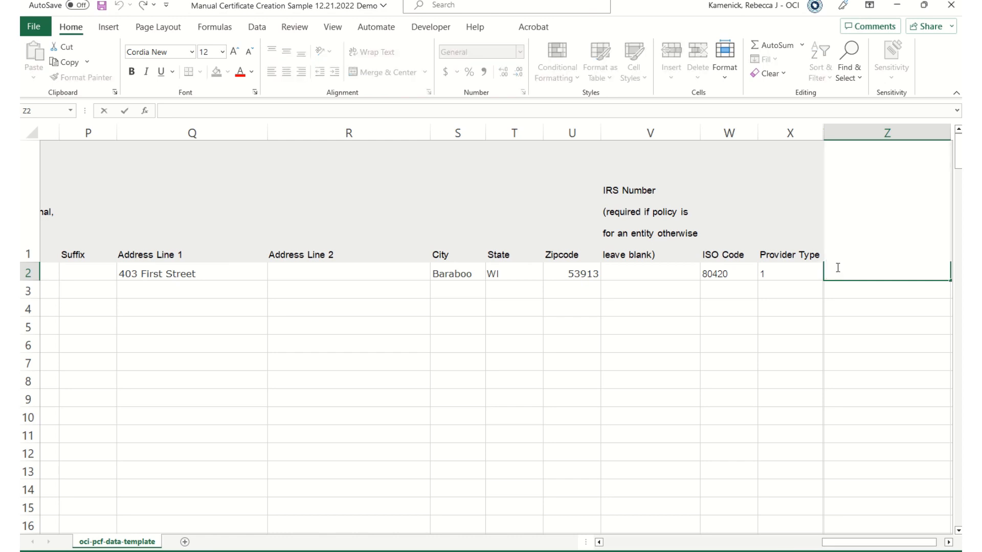
type("1")
left_click(767, 415)
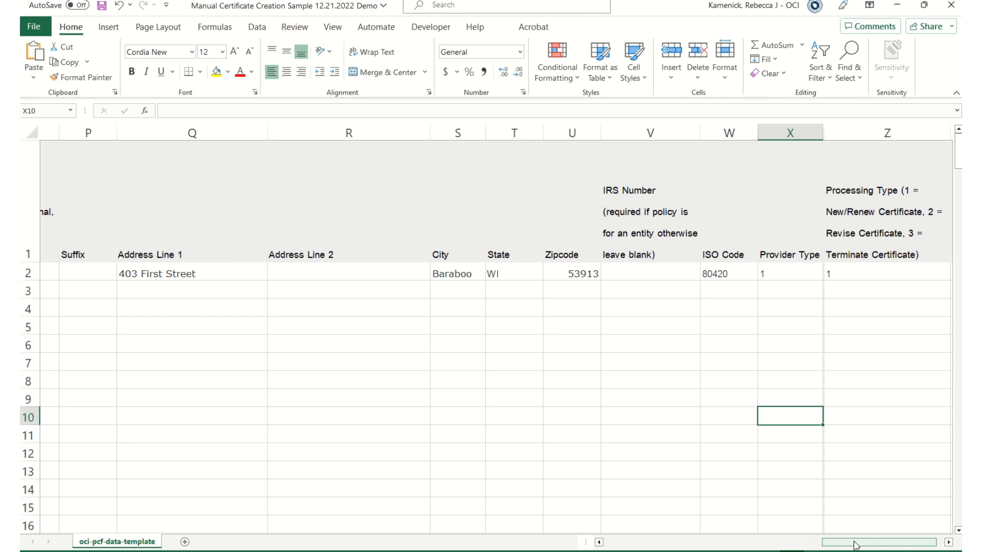
Copy A2's policy number into A3, A4 and A5.
left_click_drag(876, 543, 650, 527)
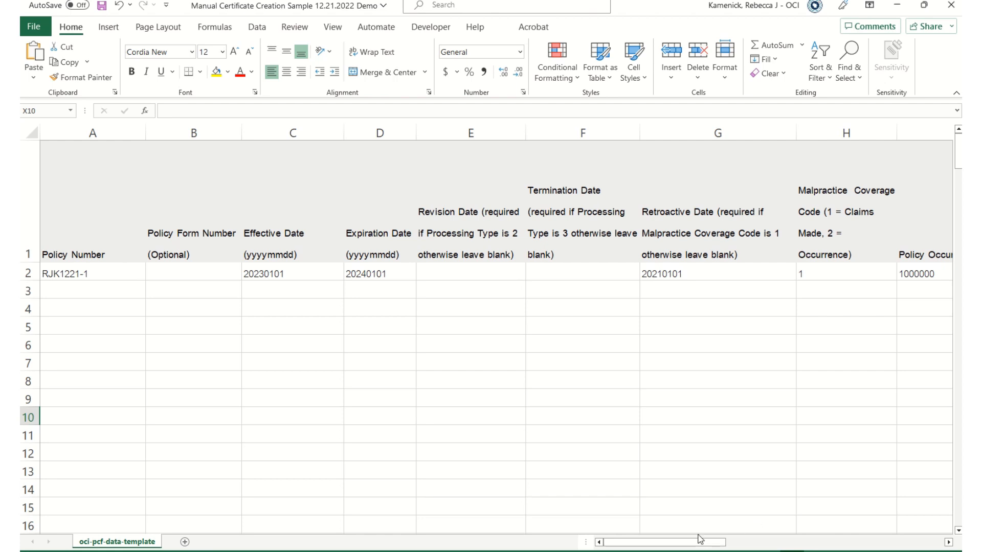
left_click(66, 277)
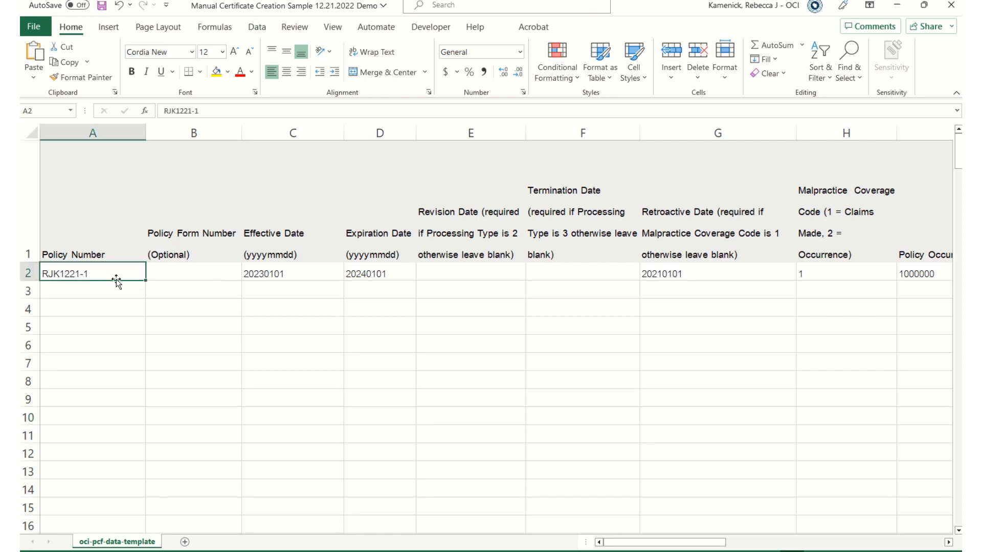
key("ctrl+c")
left_click(72, 294)
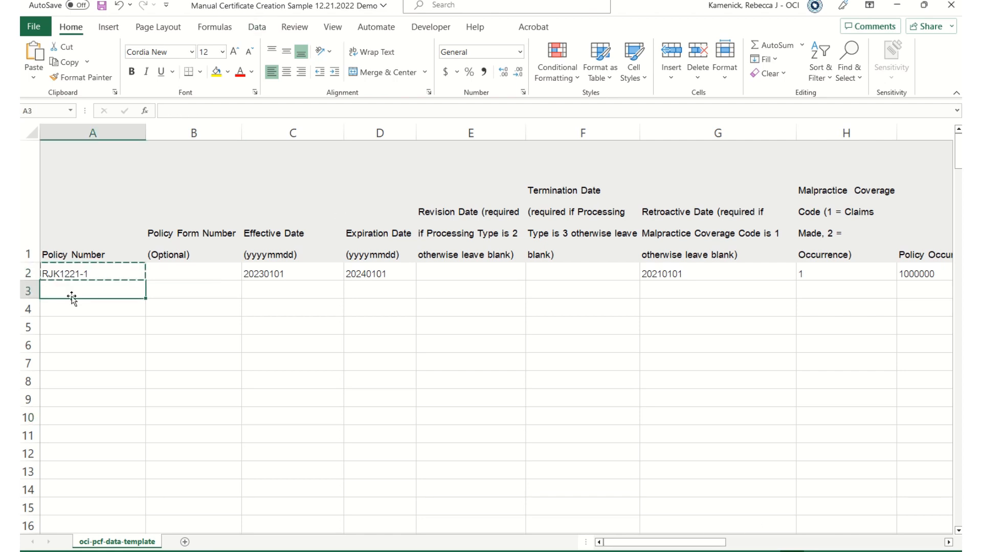
key("ctrl+v")
left_click(56, 313)
key("ctrl+v")
left_click(55, 331)
key("ctrl+v")
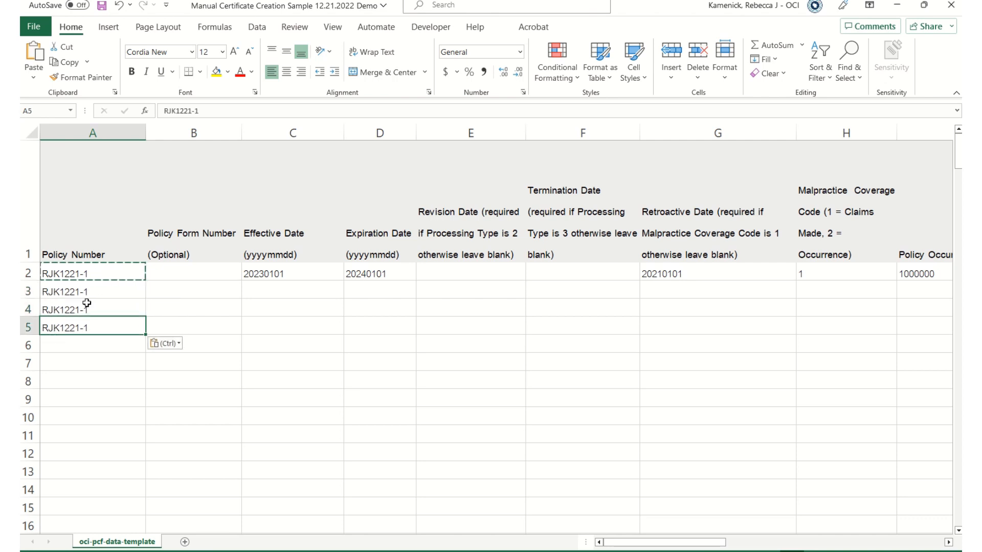
Change the last digit of A3's policy number from 1 to 2.
double_click(101, 290)
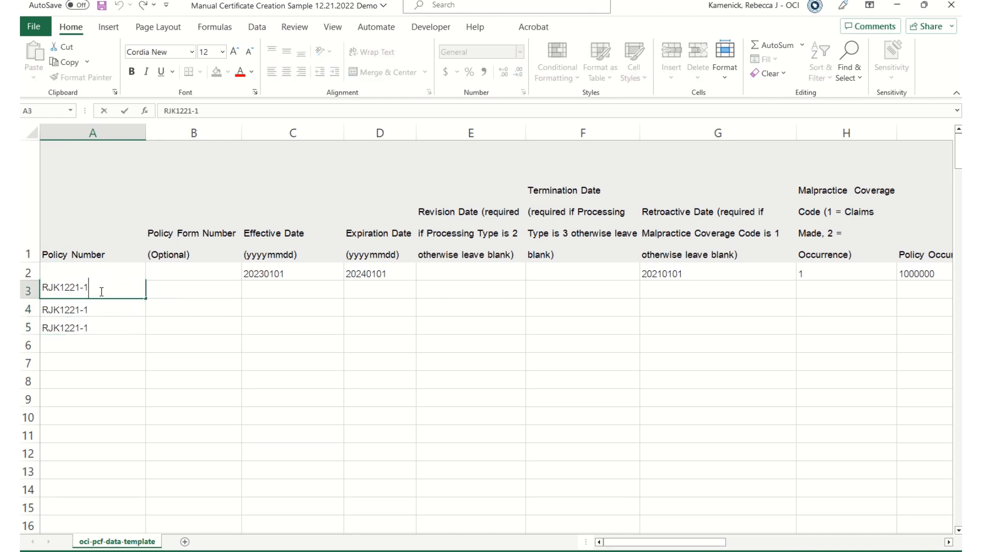
key("BackSpace")
type("2")
key("Tab")
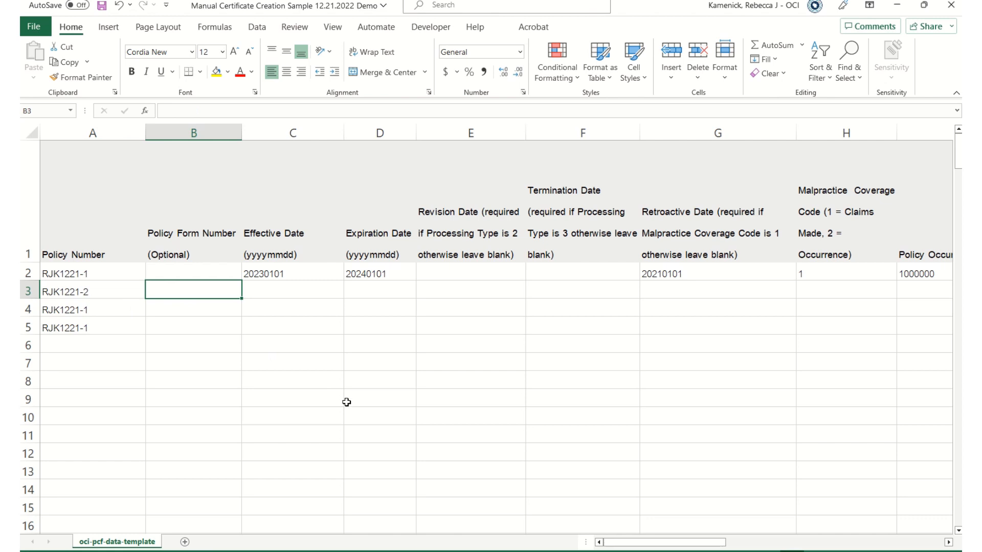
Enter form number XYZ in B3, effective date 20220701 and expiration date 20230701.
left_click(278, 292)
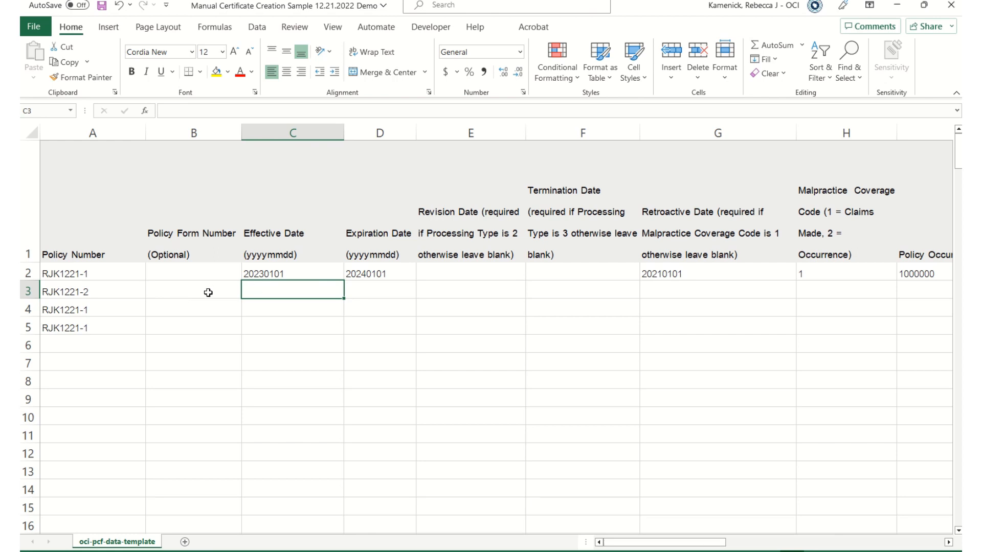
left_click(182, 292)
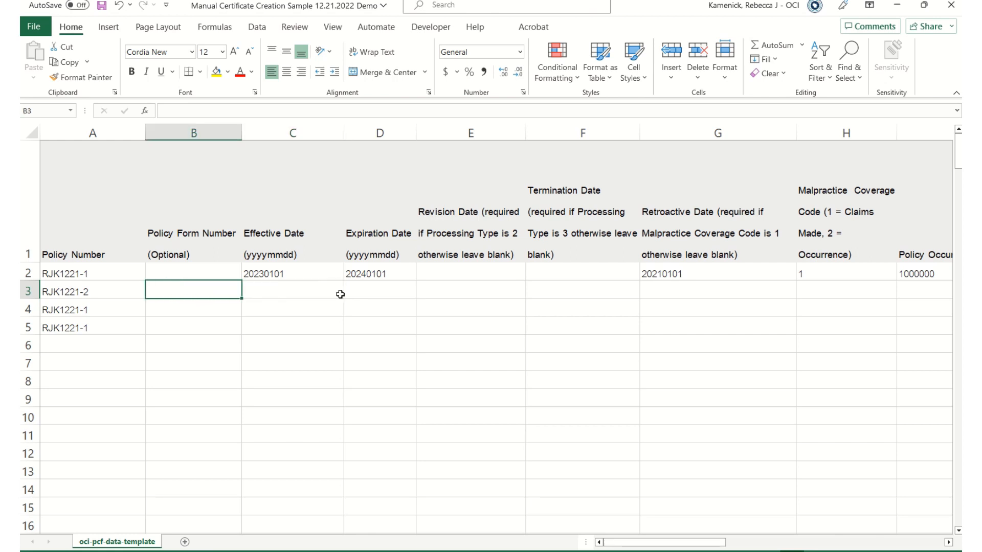
type("XY")
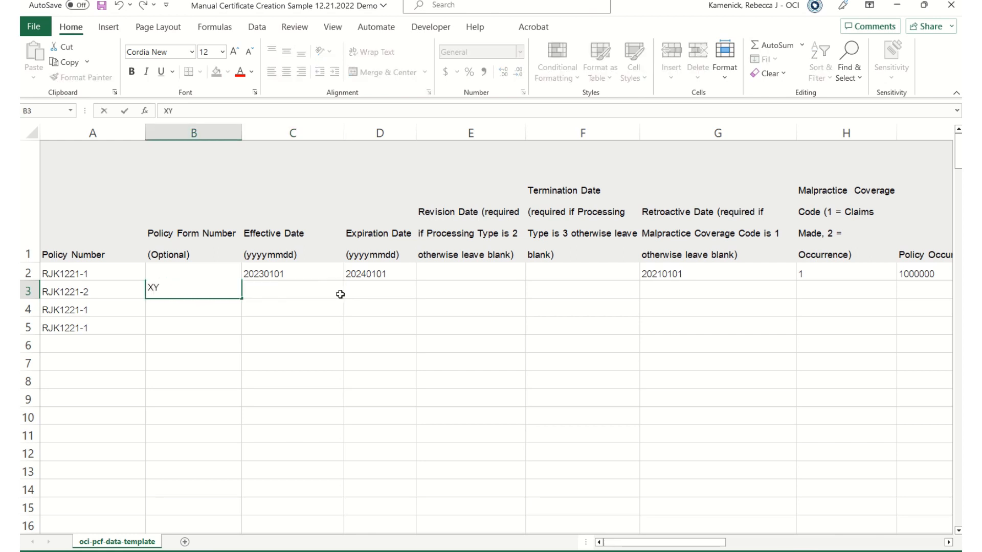
type("Z")
left_click(340, 294)
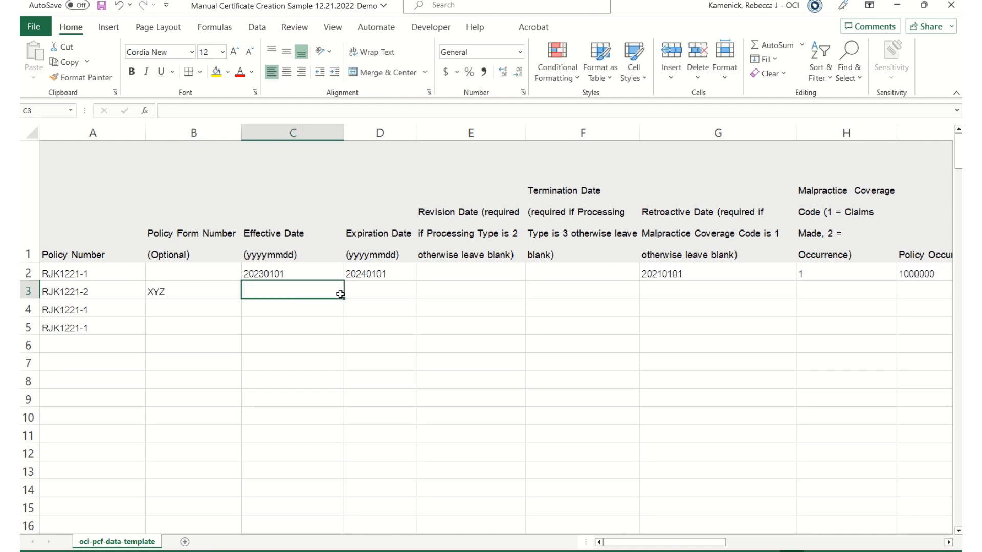
type("20")
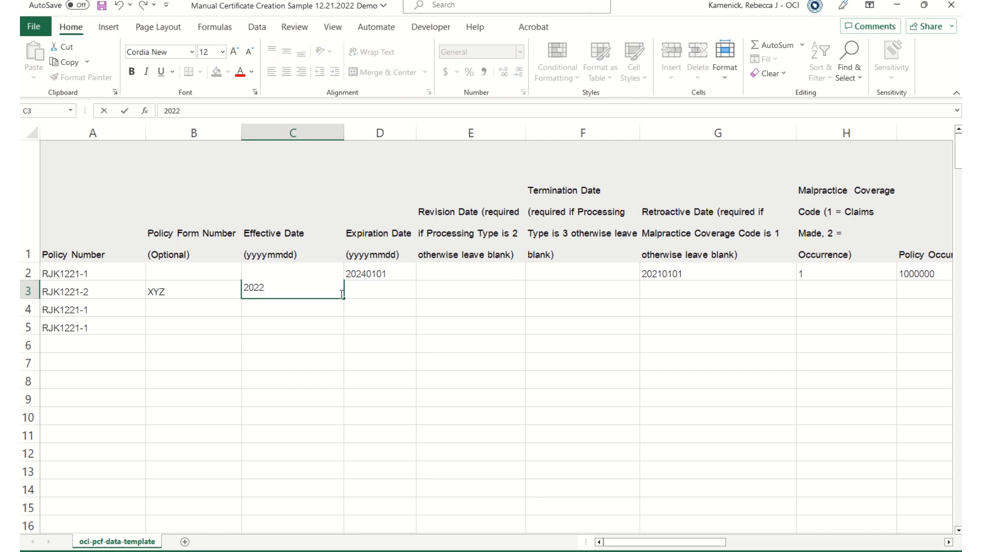
type("220701")
key("Tab")
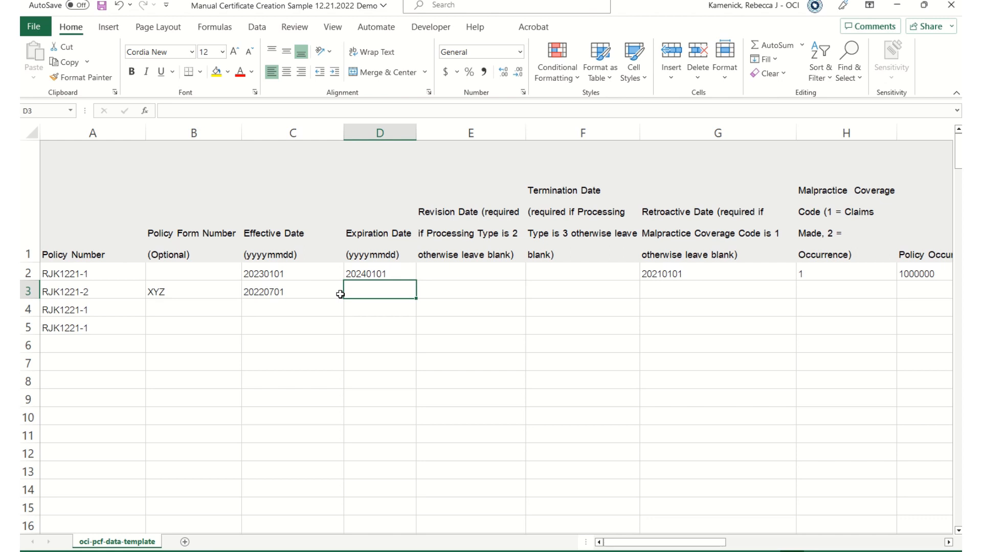
type("20")
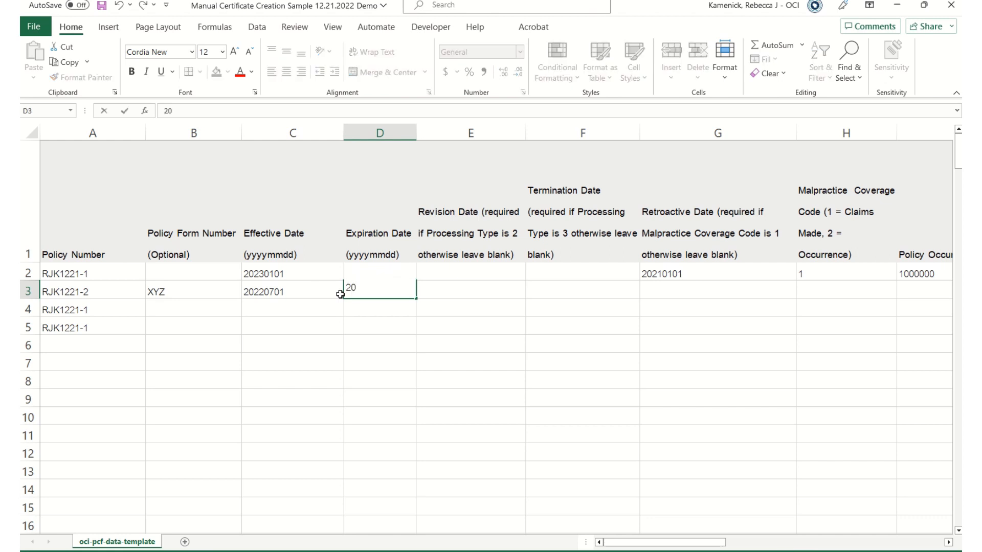
type("230701")
key("Tab")
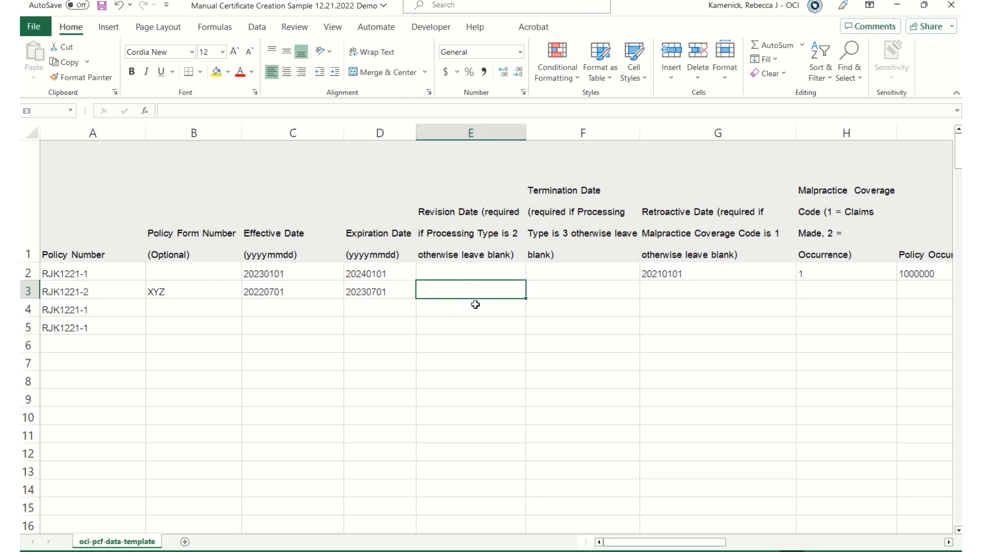
Add revision date 20220801 in E3 and coverage code 2 in H3.
type("080")
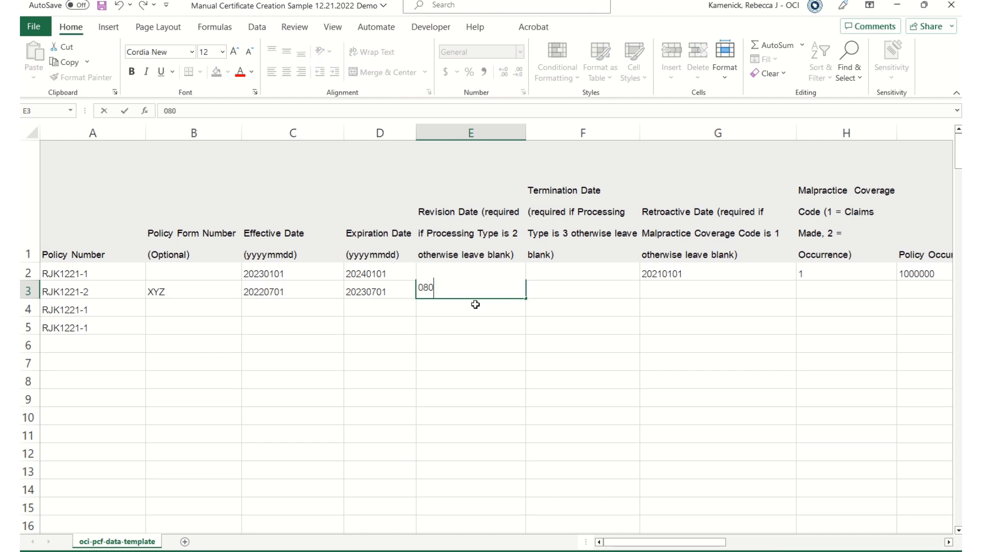
type("2022")
key("Tab")
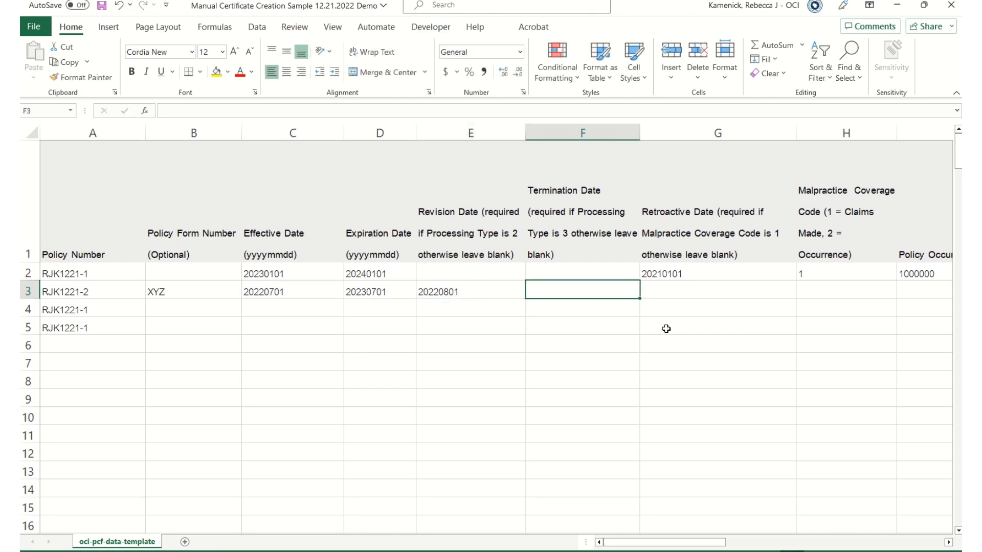
left_click(746, 282)
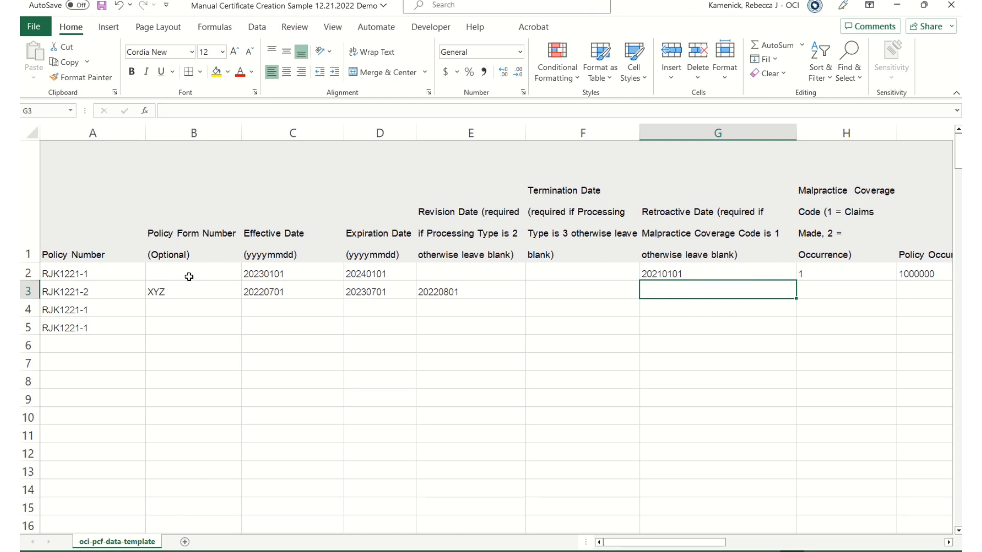
left_click(831, 295)
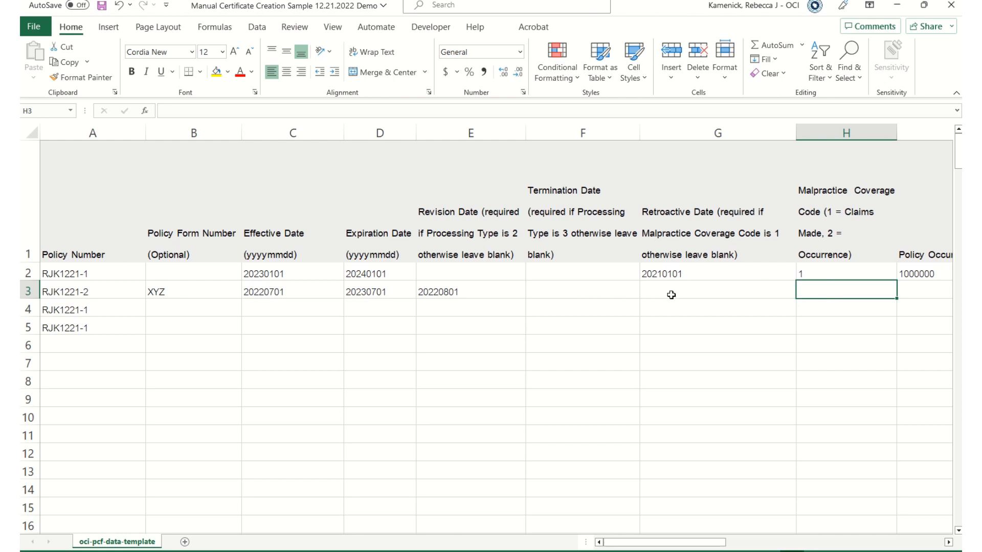
type("2")
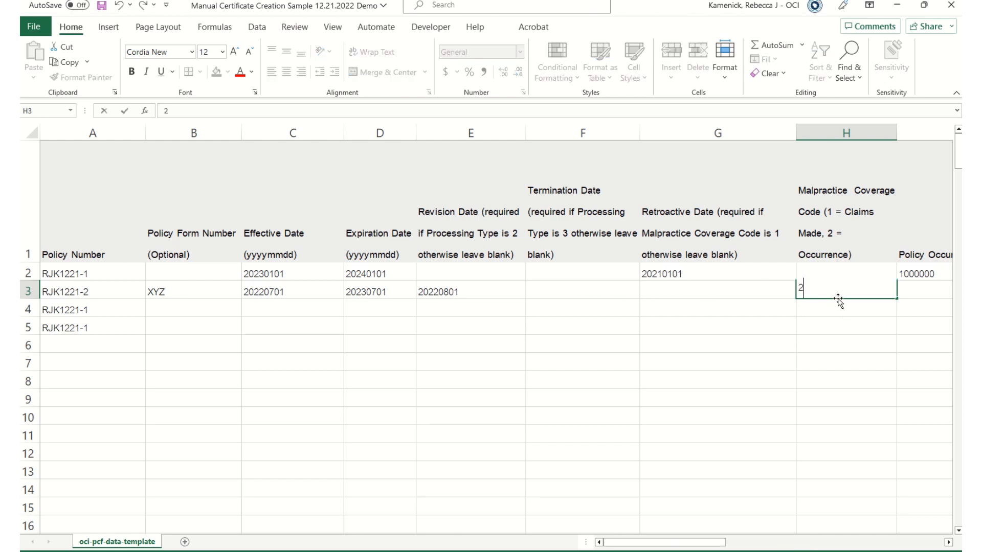
key("Tab")
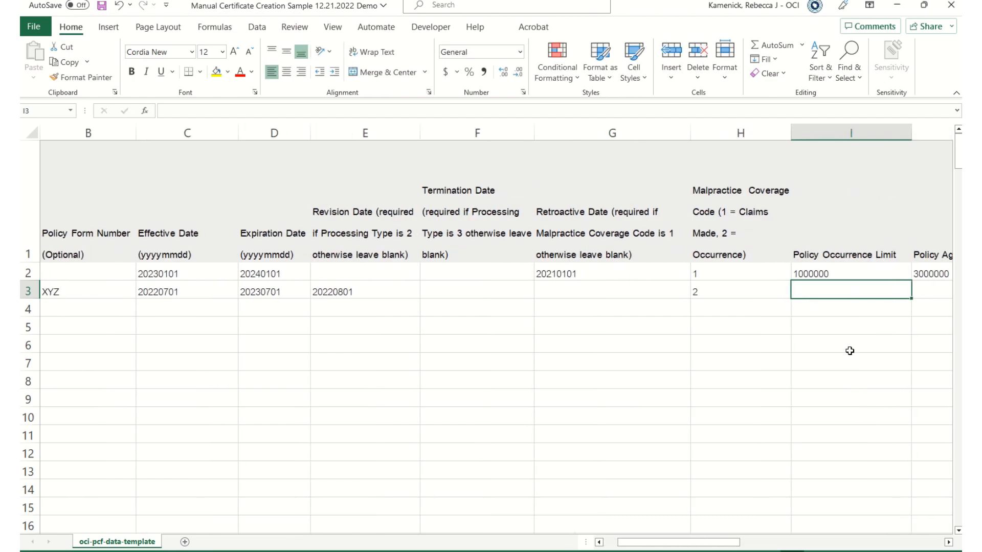
Copy the 1000000 and 3000000 limits from I2:J2 into I3:J3.
left_click_drag(697, 545, 749, 543)
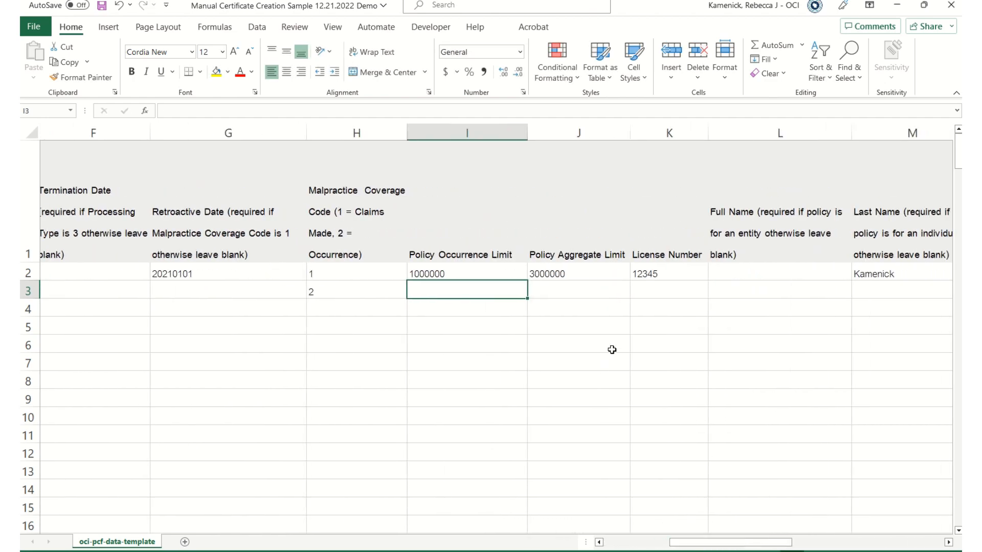
left_click_drag(462, 270, 587, 286)
key("ctrl+c")
left_click(484, 293)
key("ctrl+v")
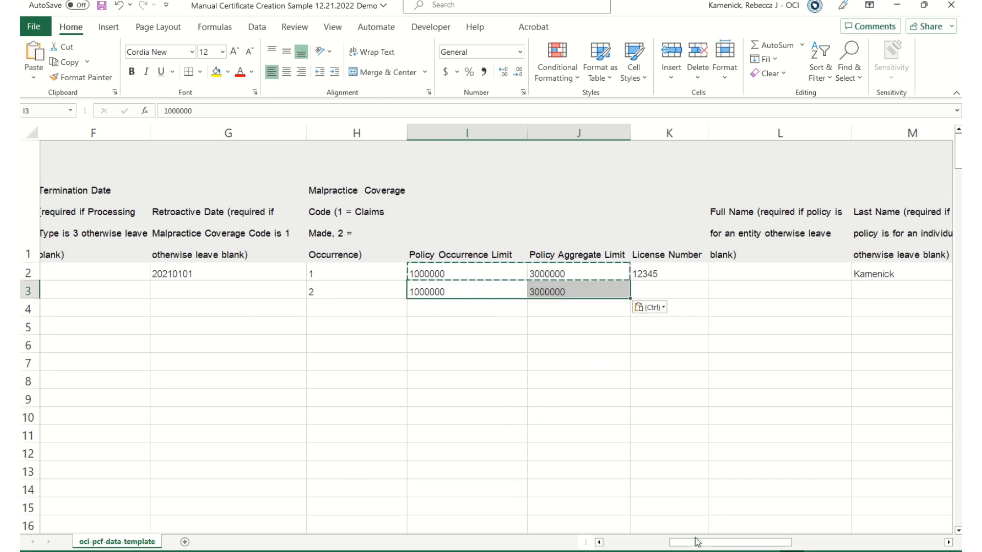
Enter row 3's license number in K3.
left_click_drag(710, 543, 738, 546)
left_click(337, 289)
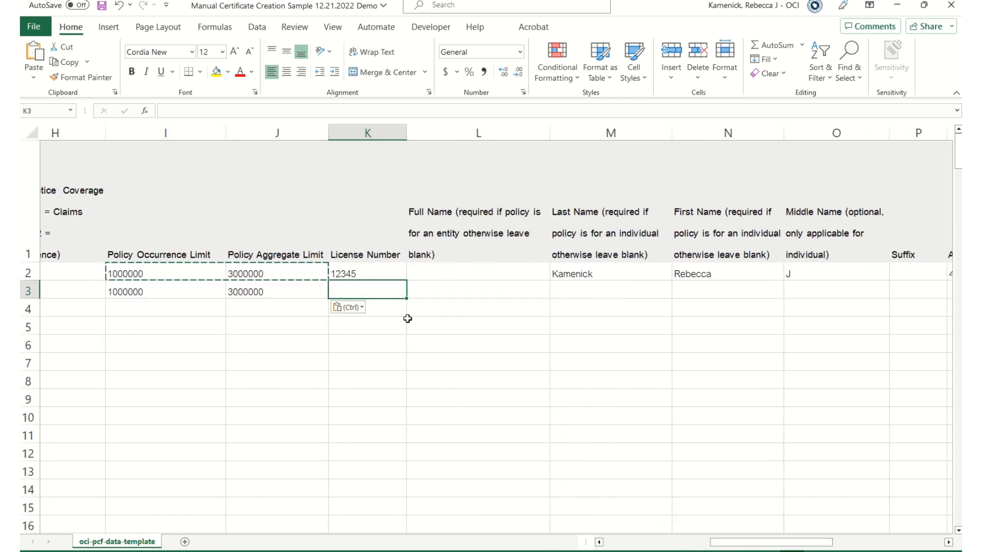
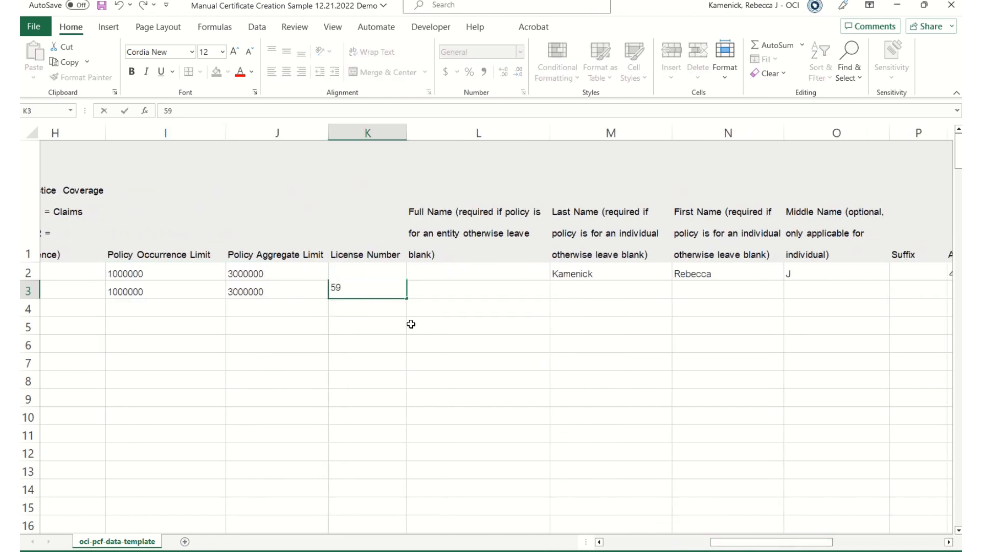
left_click(390, 417)
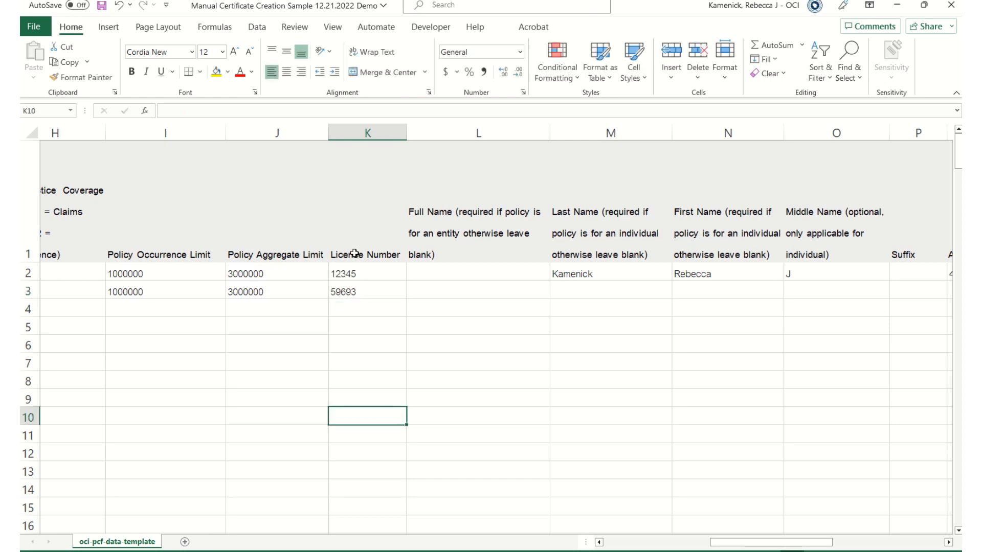
left_click(381, 291)
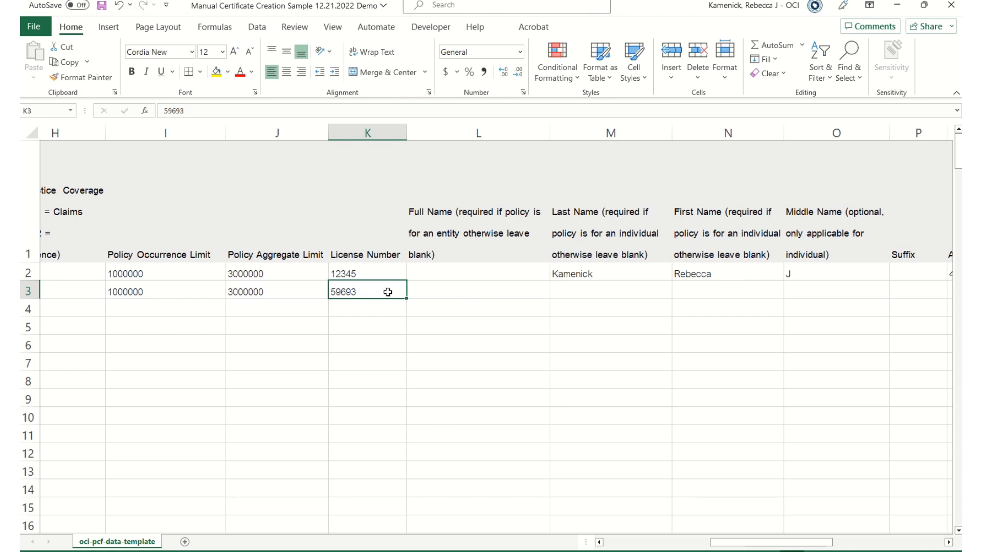
Type the insured's last name in M3 and first name in N3.
key("Tab")
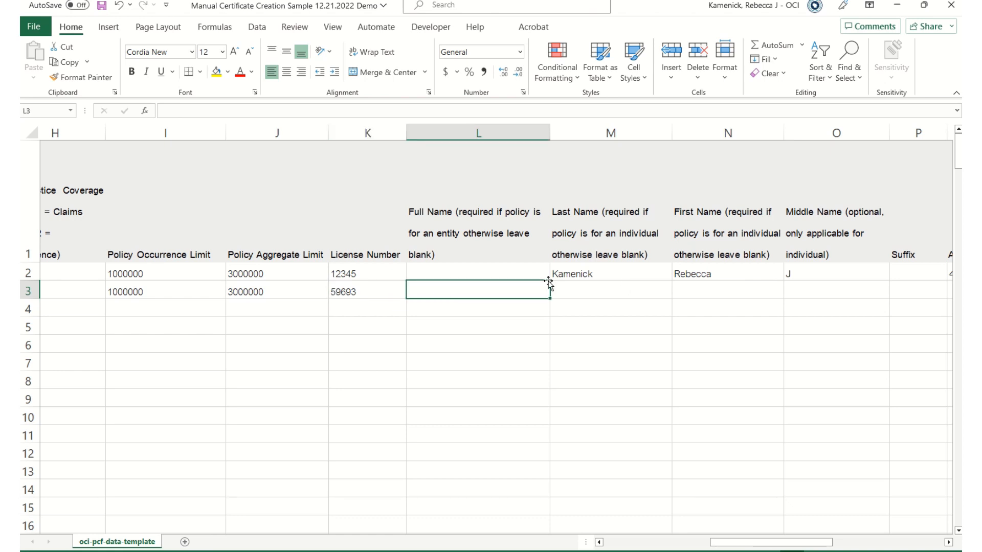
key("Tab")
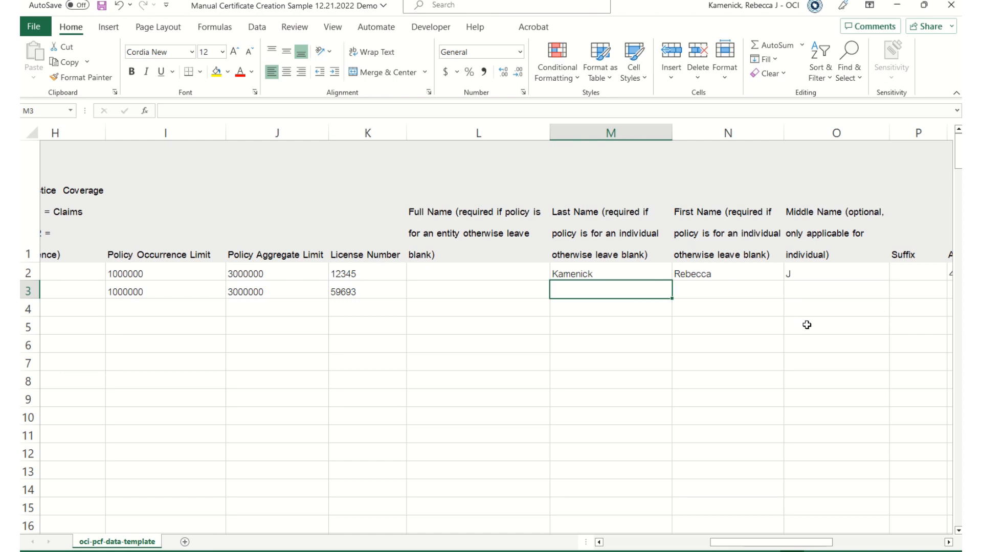
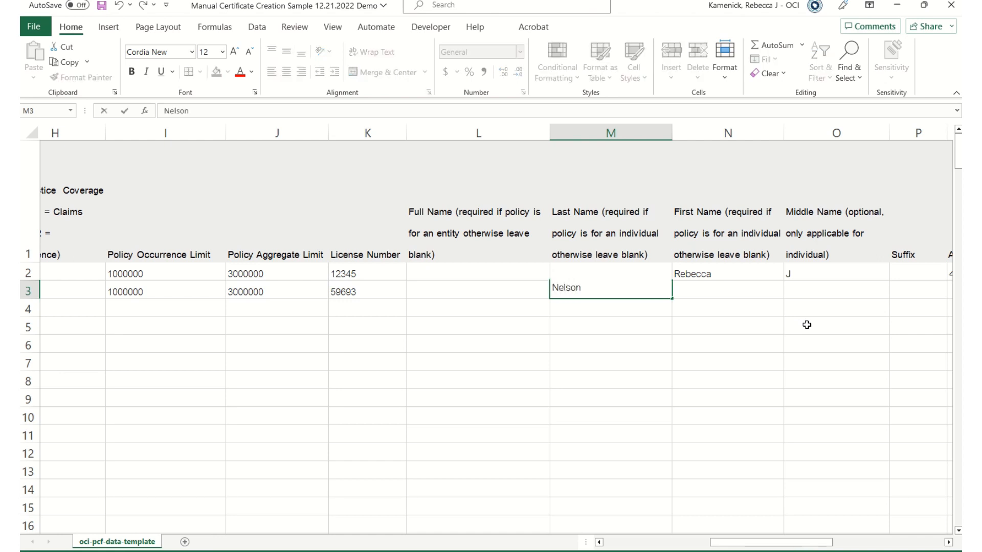
key("Tab")
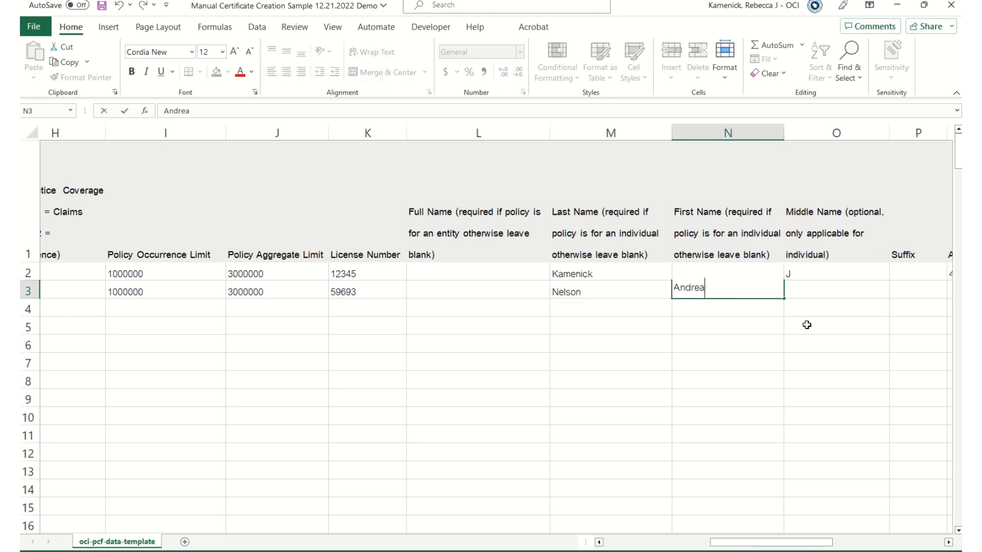
left_click(495, 452)
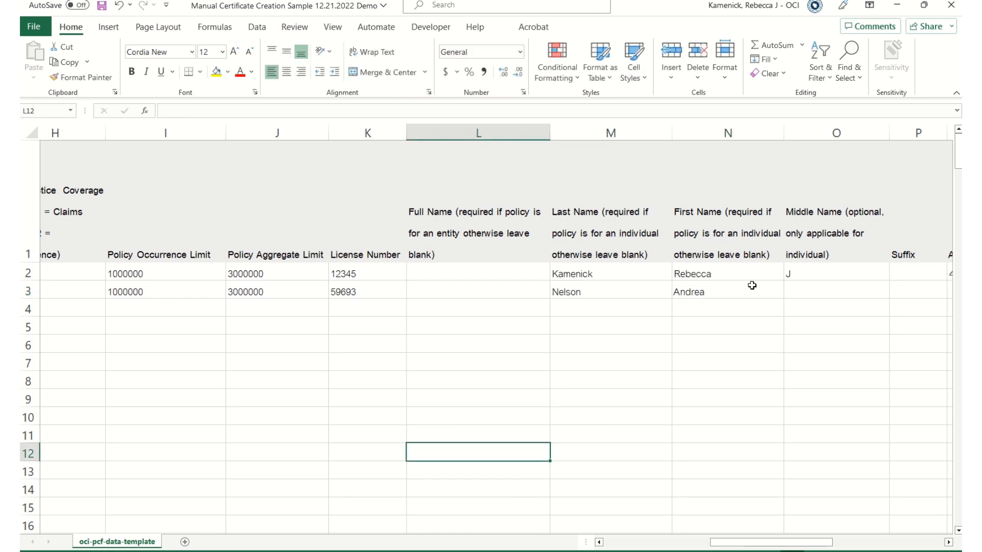
left_click_drag(744, 544, 824, 544)
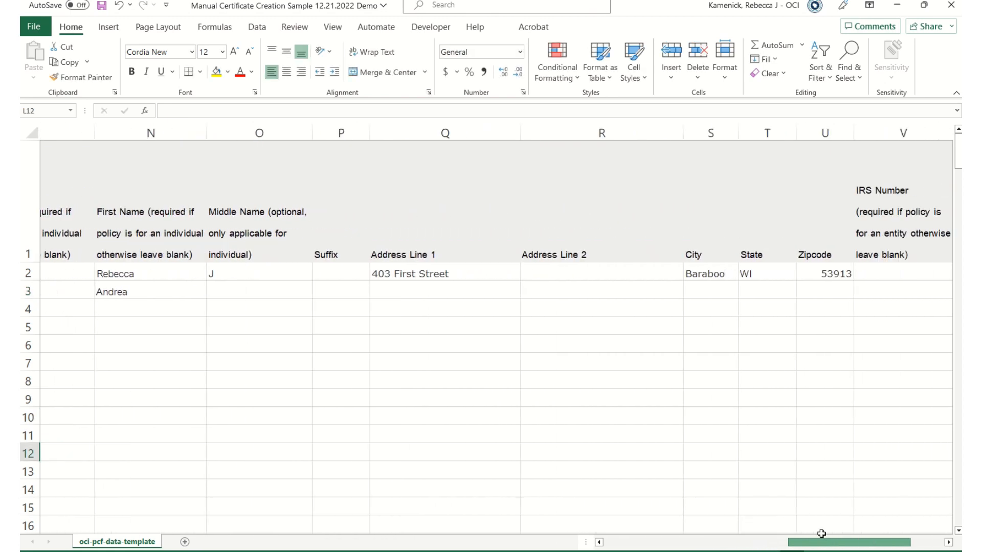
Copy row 2's address cells Q2:U2 into row 3.
left_click_drag(430, 273, 828, 274)
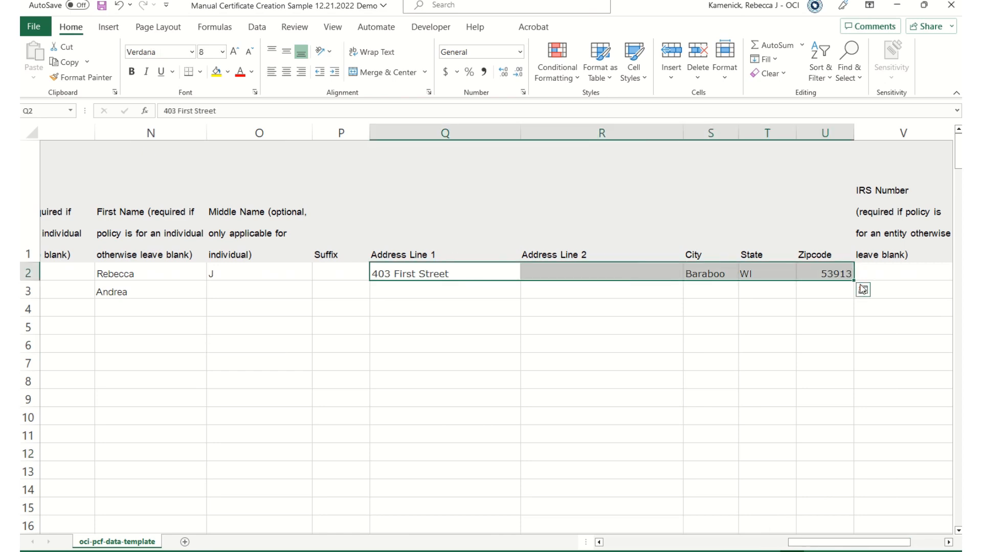
key("ctrl+c")
left_click(427, 292)
key("ctrl+v")
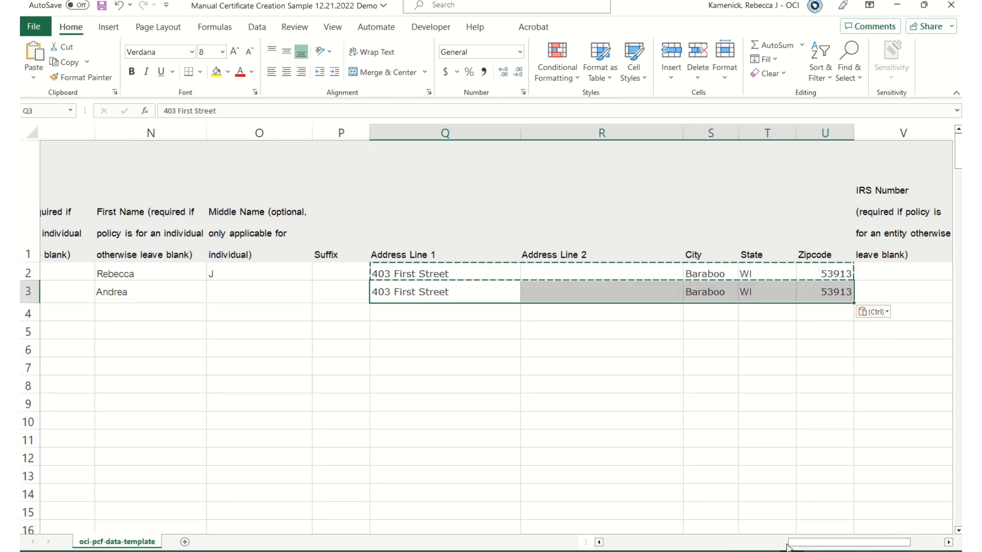
left_click_drag(793, 545, 884, 544)
Enter ISO Code 80239 in W3, with 60 landing in the Processing Type cell.
left_click(726, 293)
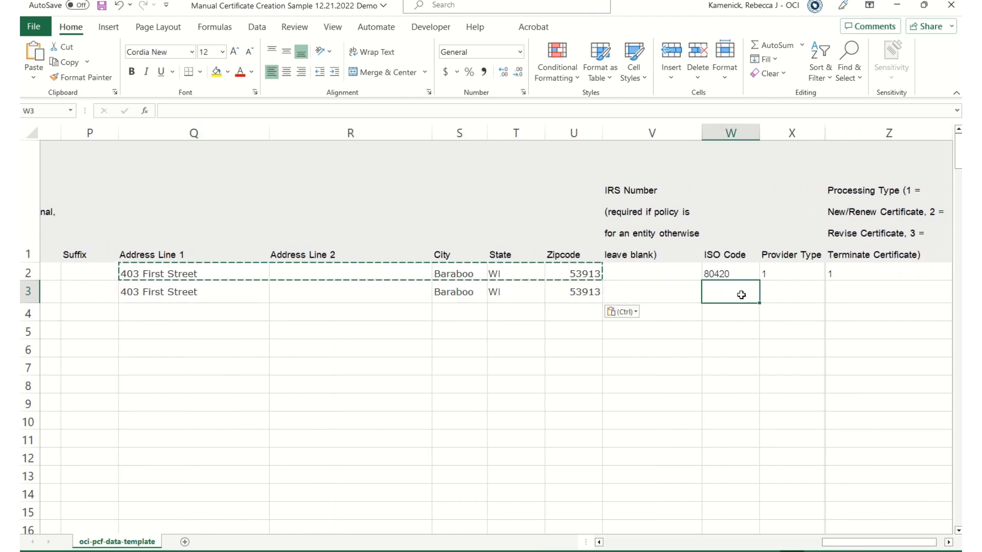
type("80239")
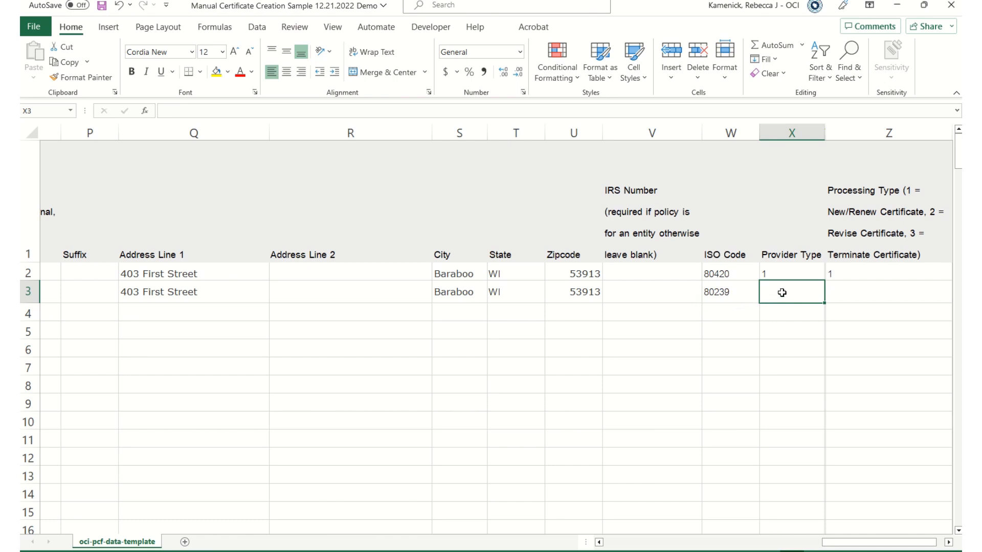
type("2")
key("Tab")
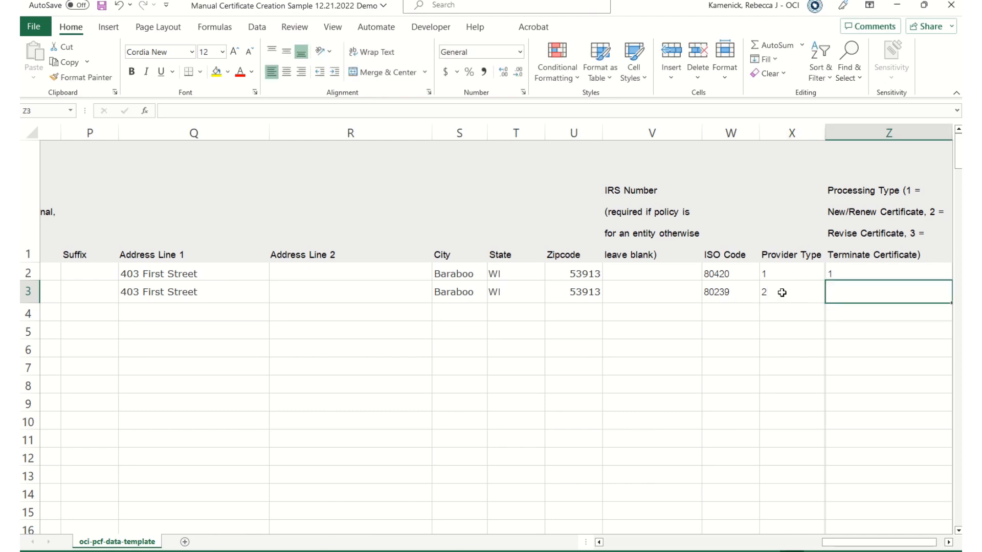
type("60")
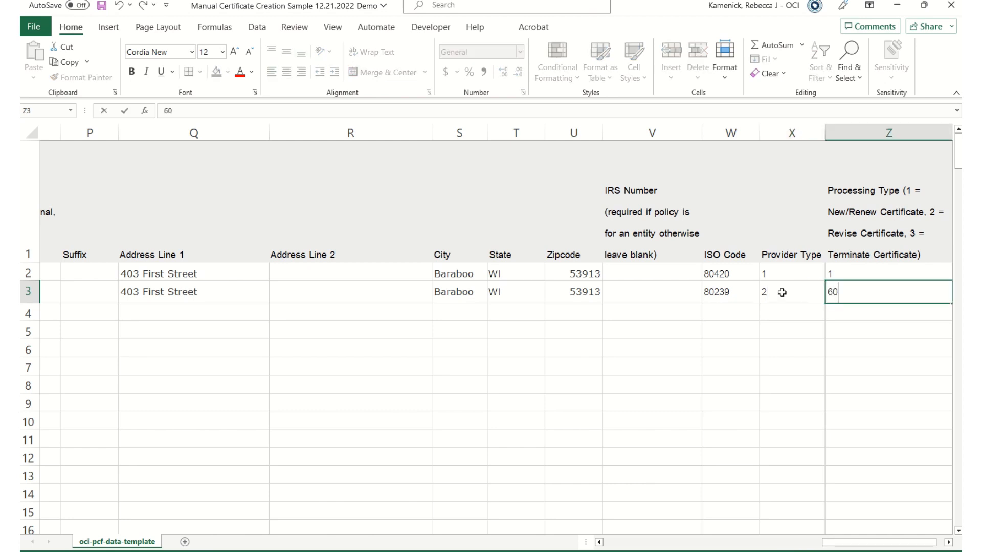
left_click(796, 424)
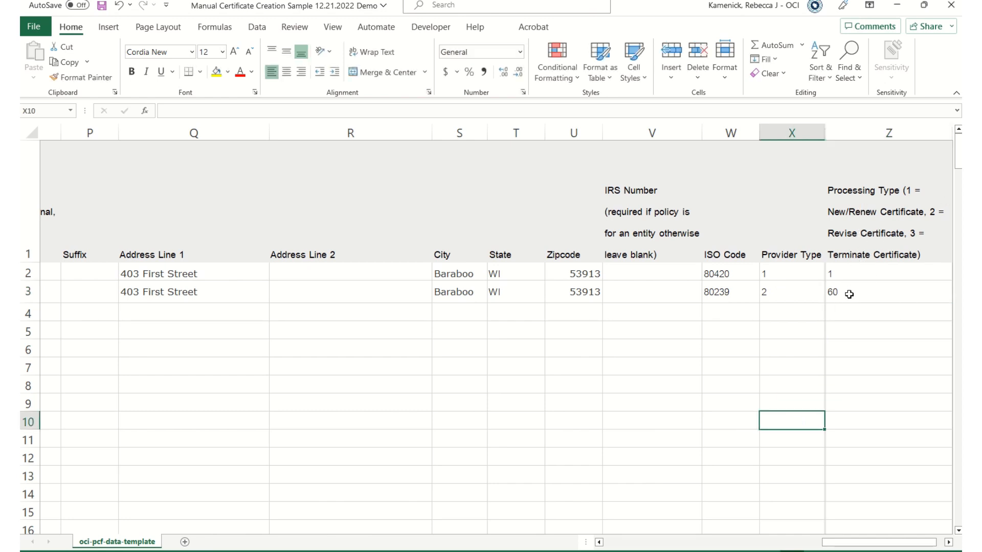
Set row 3's Provider Type to 60 and Processing Type to 2.
left_click(771, 296)
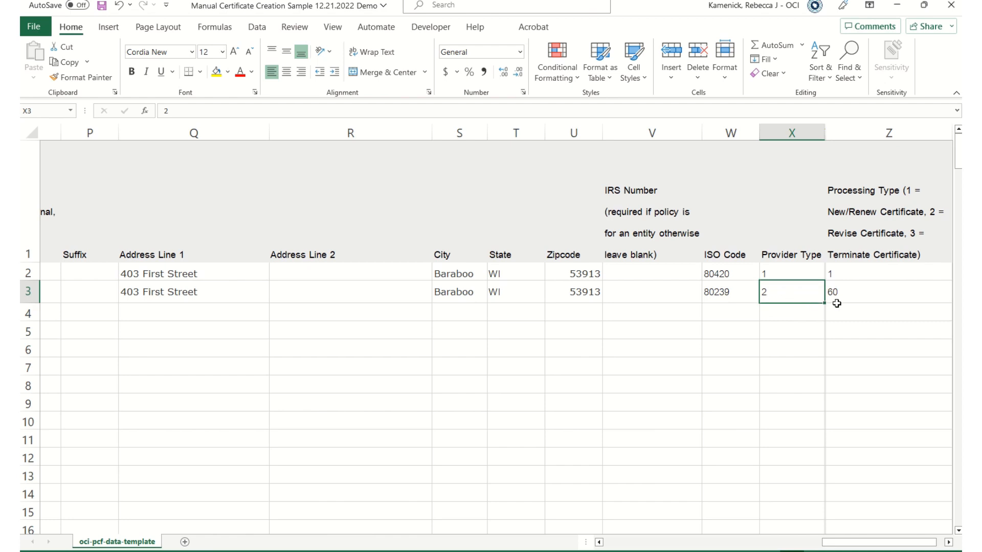
type("60")
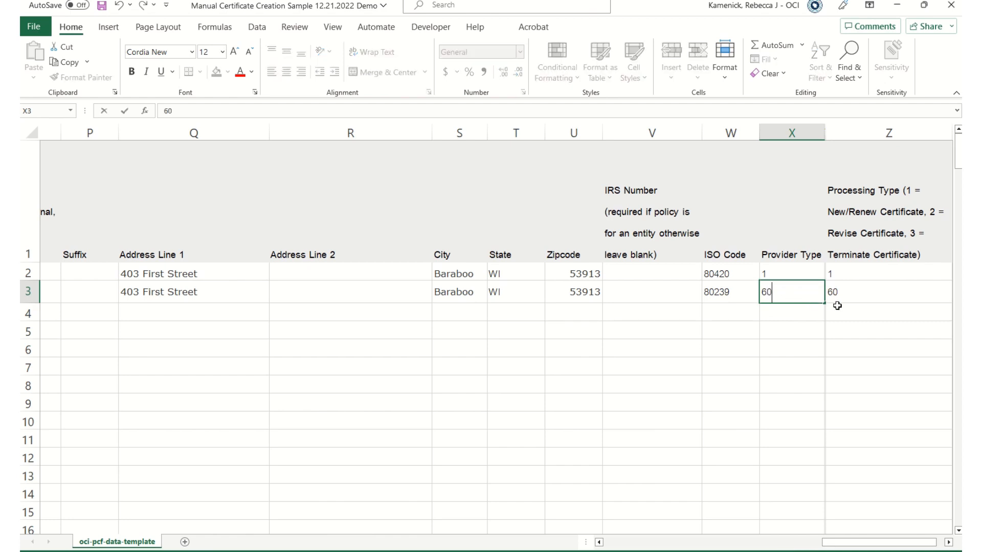
key("Tab")
type("2")
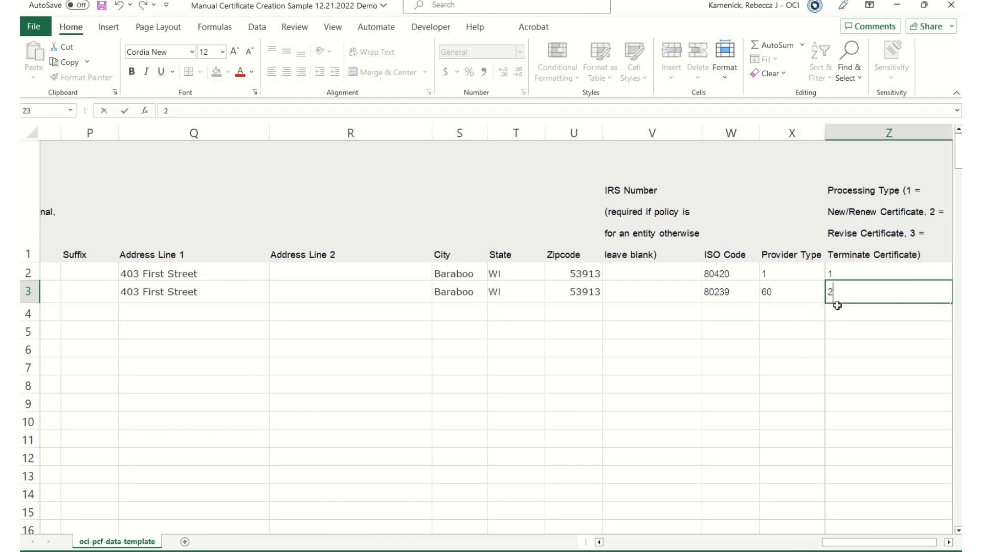
left_click(834, 327)
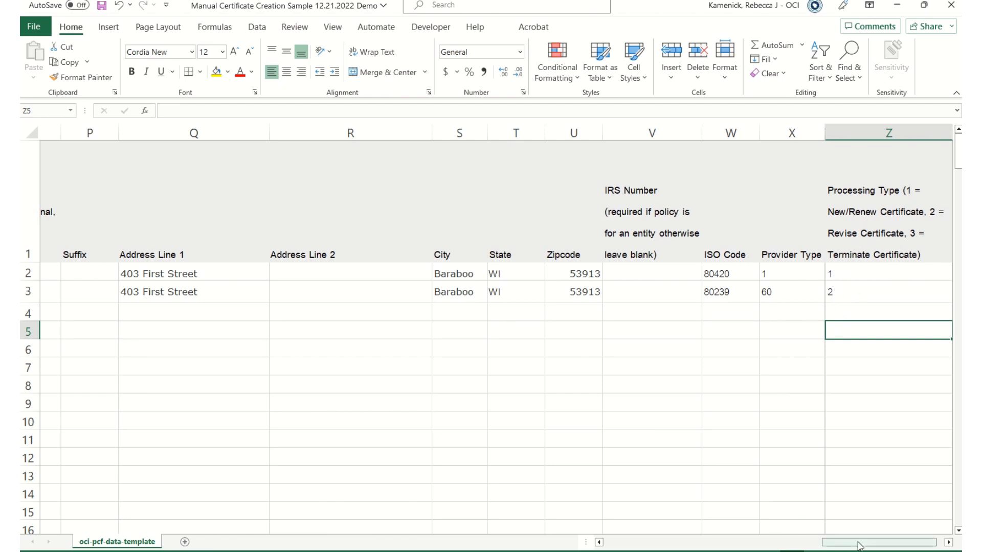
Enter PHY in B4, effective date 20220701 in C4 and expiration date 20230701 in D4.
left_click_drag(859, 543, 670, 548)
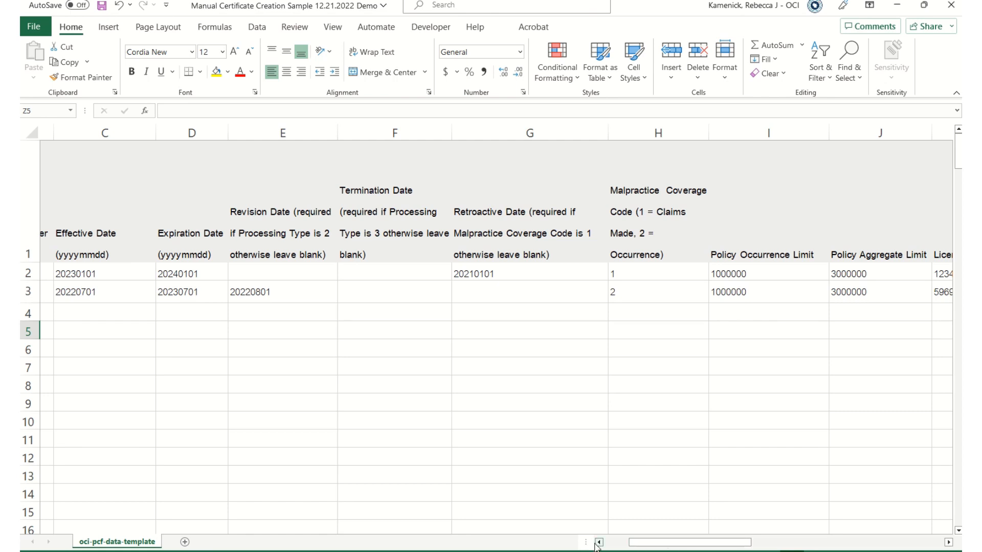
left_click_drag(647, 544, 621, 542)
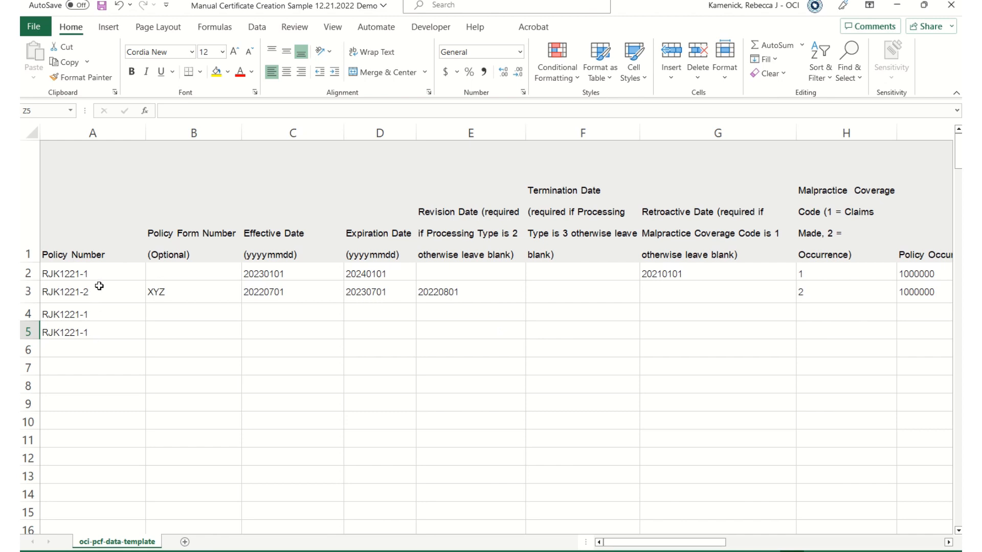
left_click(162, 312)
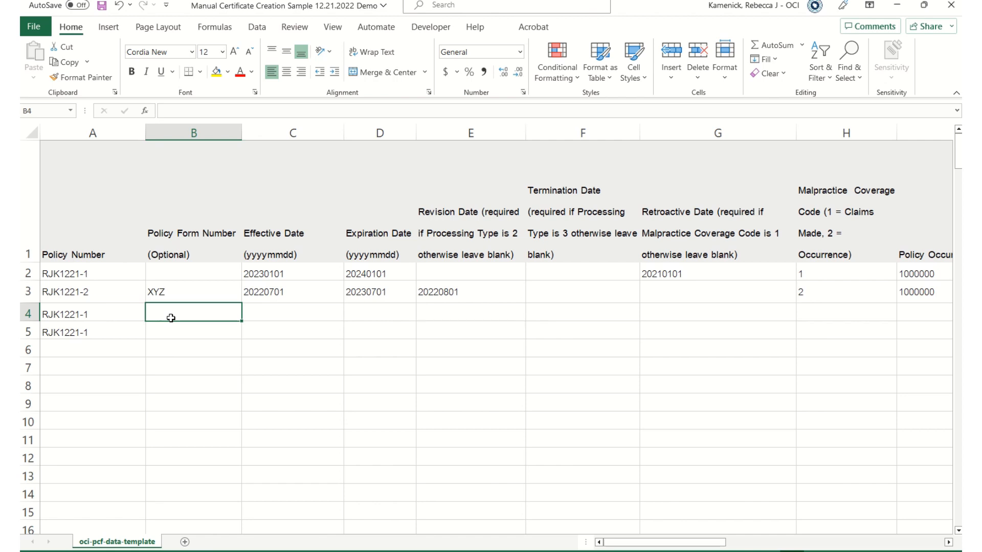
type("PHY")
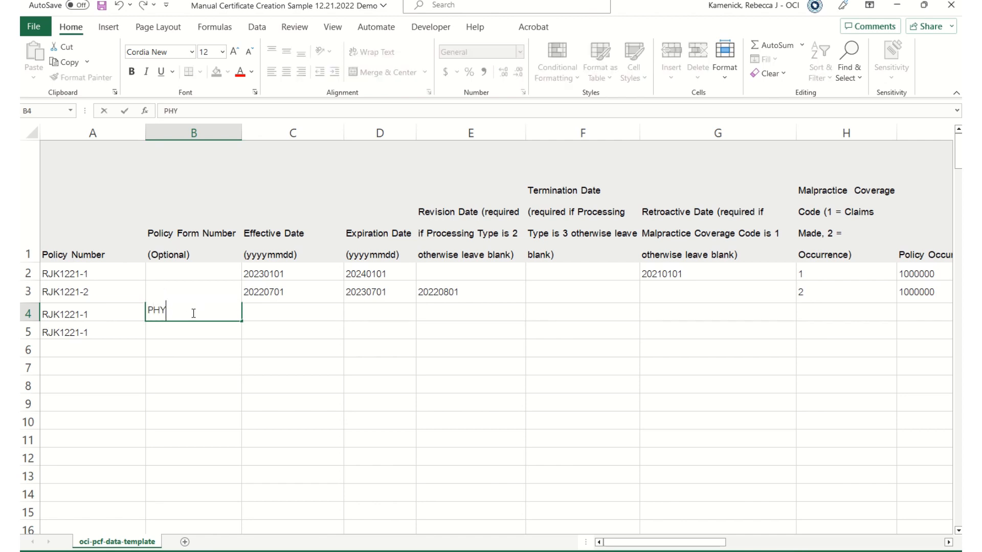
key("Tab")
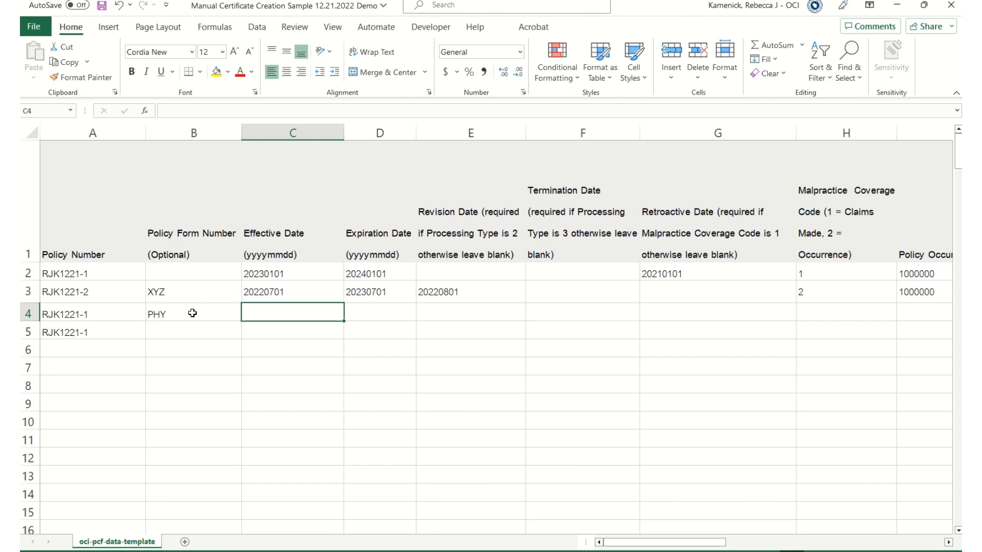
type("20")
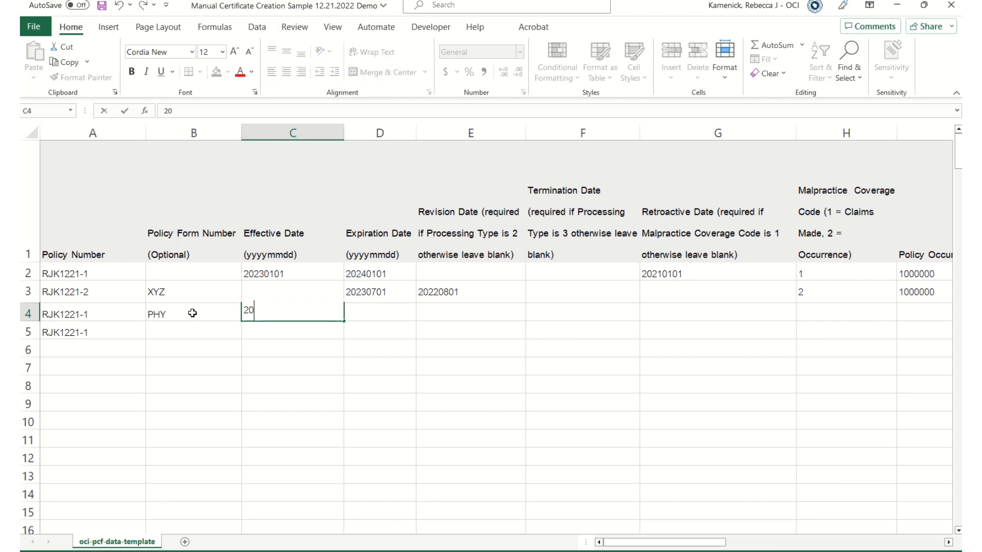
type("220701")
key("Tab")
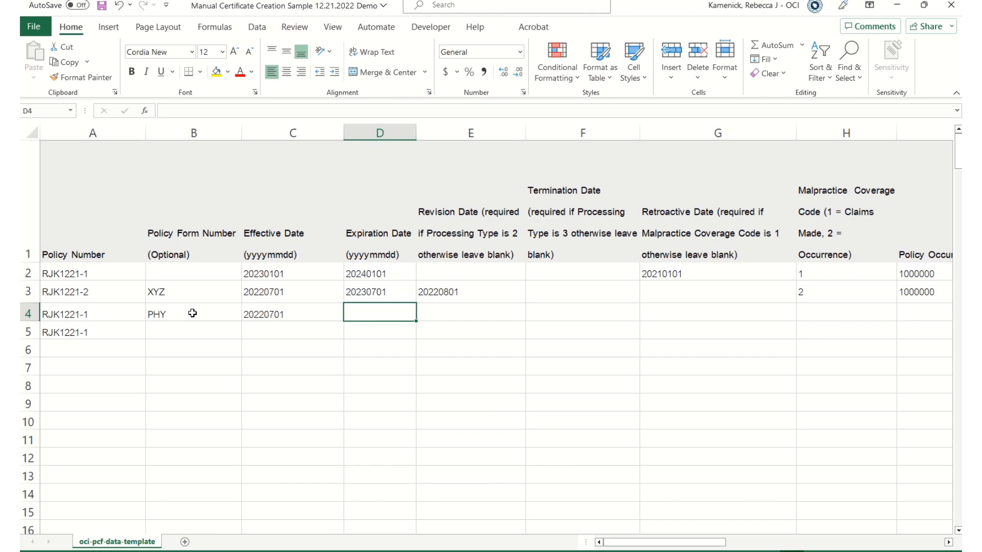
type("2023")
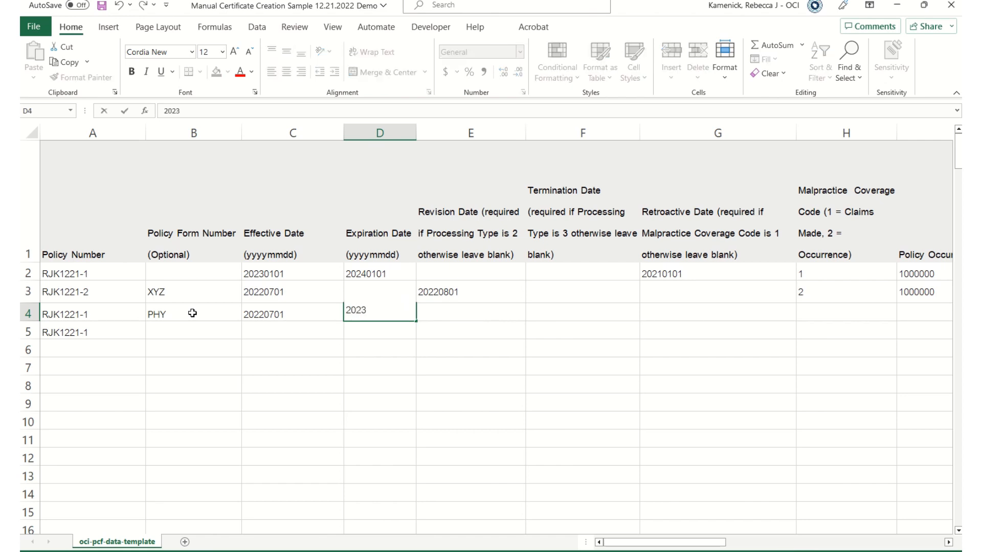
type("0701")
key("Tab")
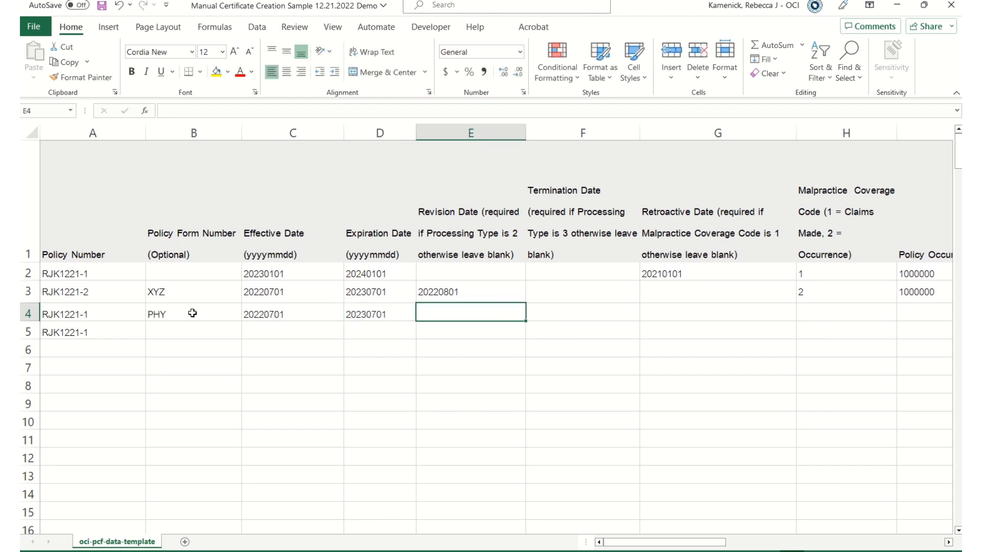
Leave row 4's revision date blank and enter termination date 20221201 and retroactive date 20200701.
key("Tab")
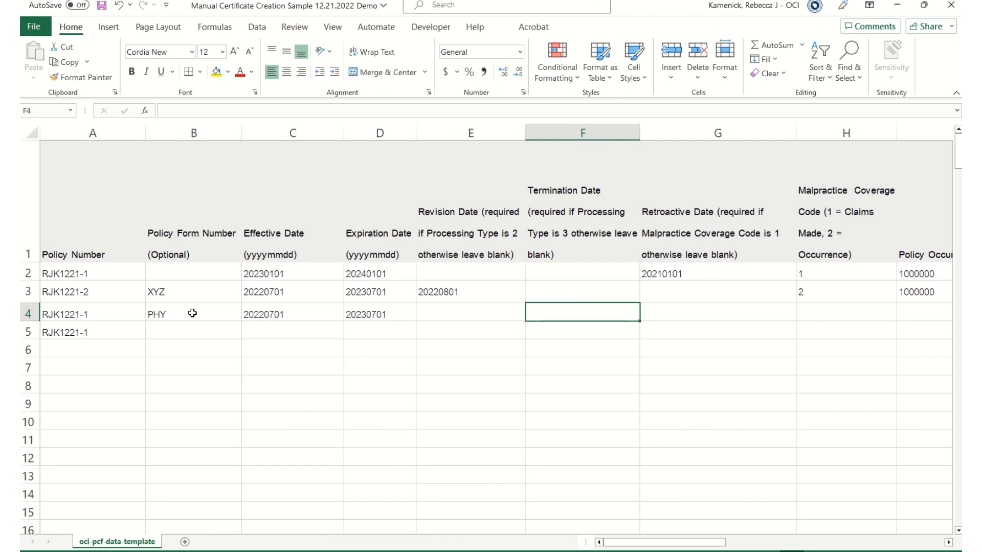
type("2022")
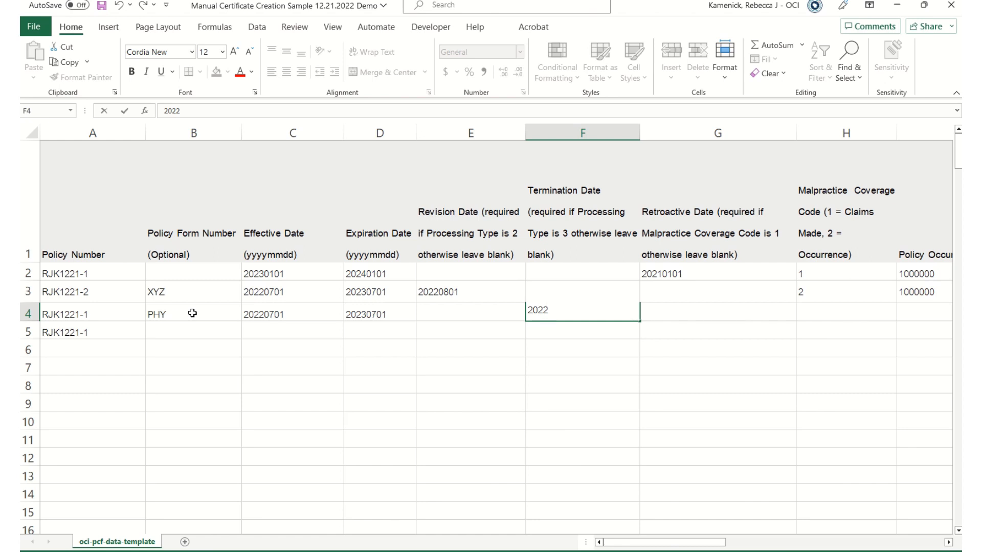
type("1201")
key("Tab")
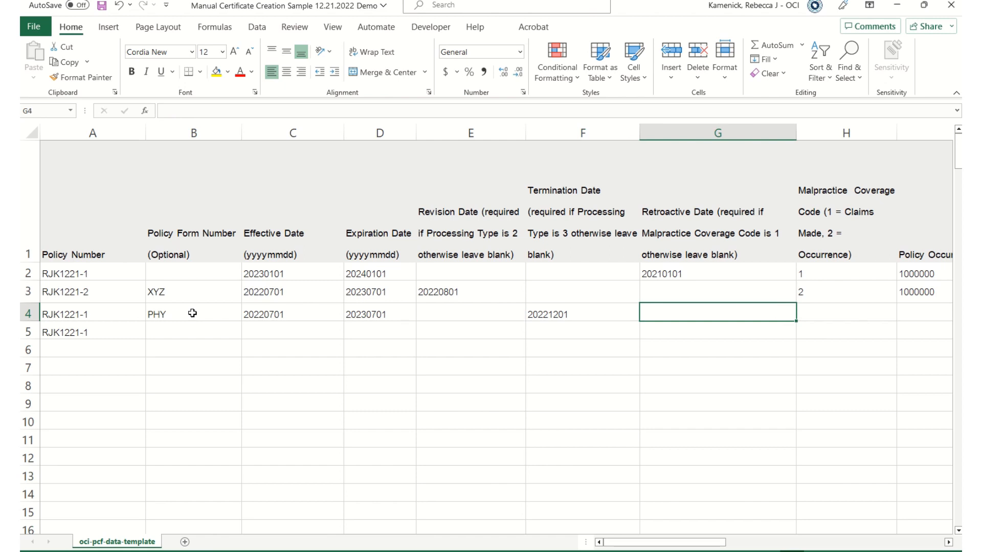
type("2")
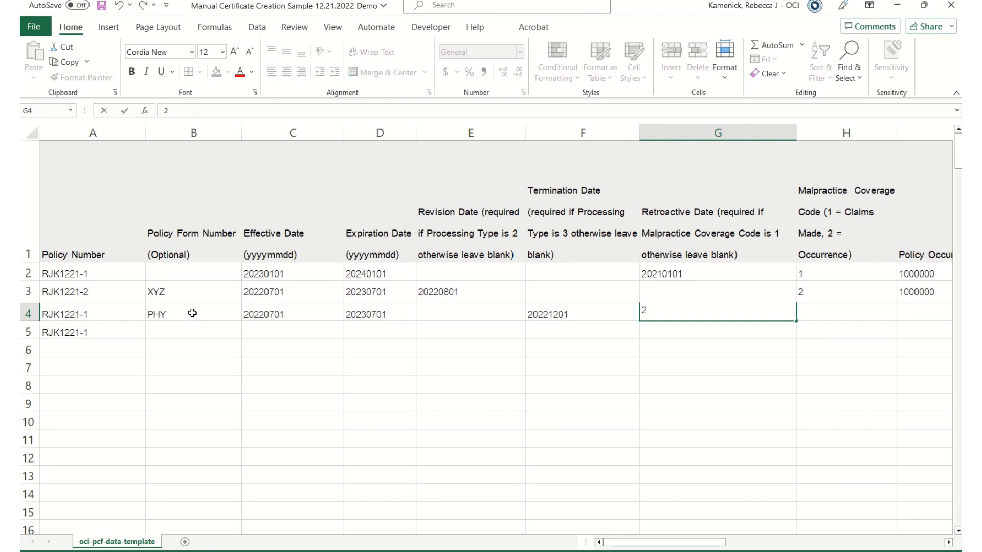
type("0200701")
key("Tab")
key("Tab")
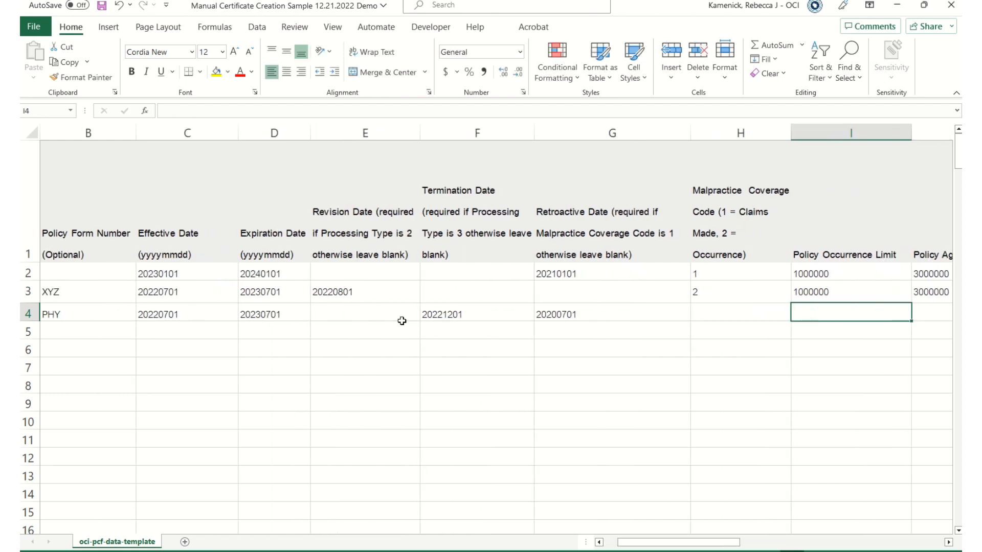
Give row 4 coverage code 1 and copy row 3's occurrence and aggregate limits into it.
left_click(748, 314)
type("1")
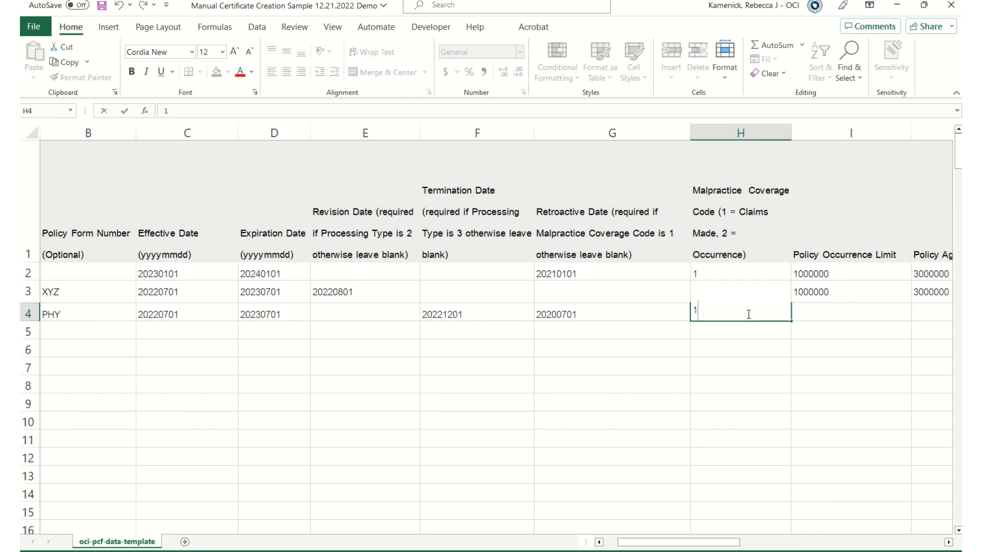
key("Tab")
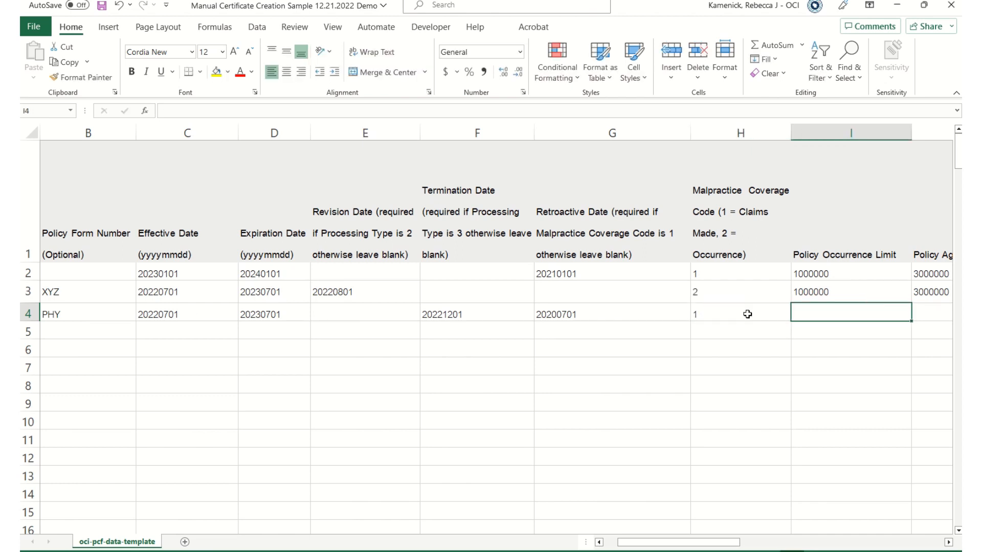
left_click_drag(668, 544, 711, 545)
left_click_drag(540, 294, 629, 294)
key("ctrl+c")
left_click(527, 311)
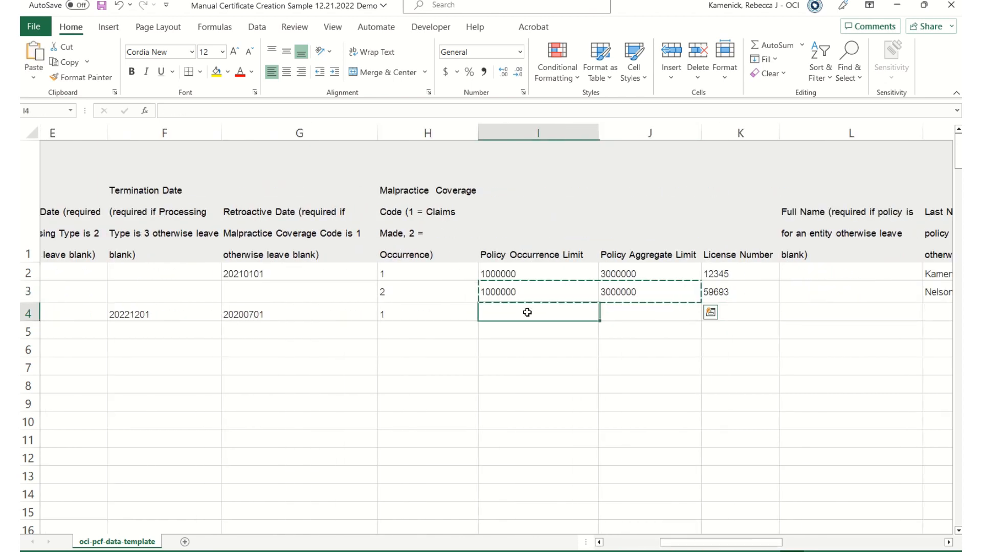
key("ctrl+v")
Enter row 4's license number, skip Full Name, and fill in the last and first names.
left_click(726, 313)
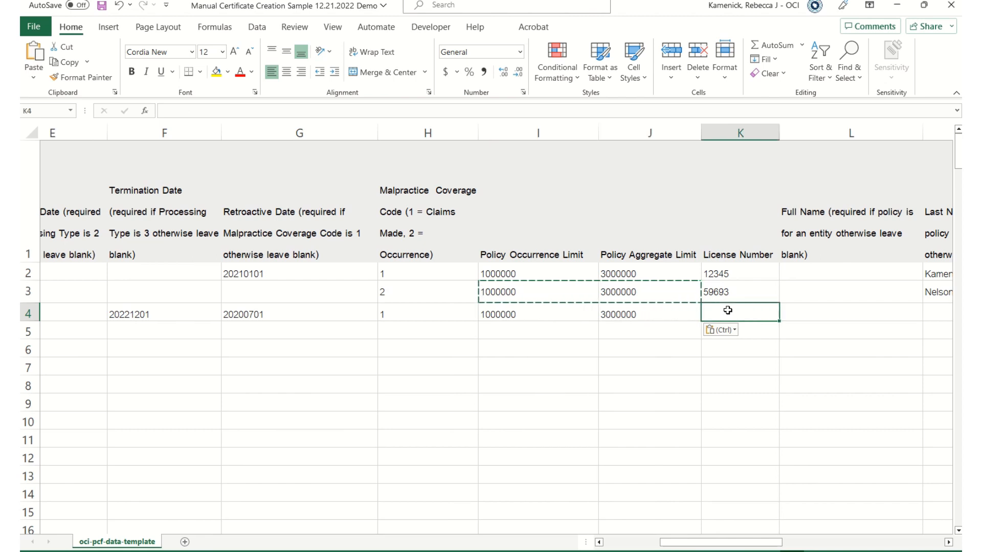
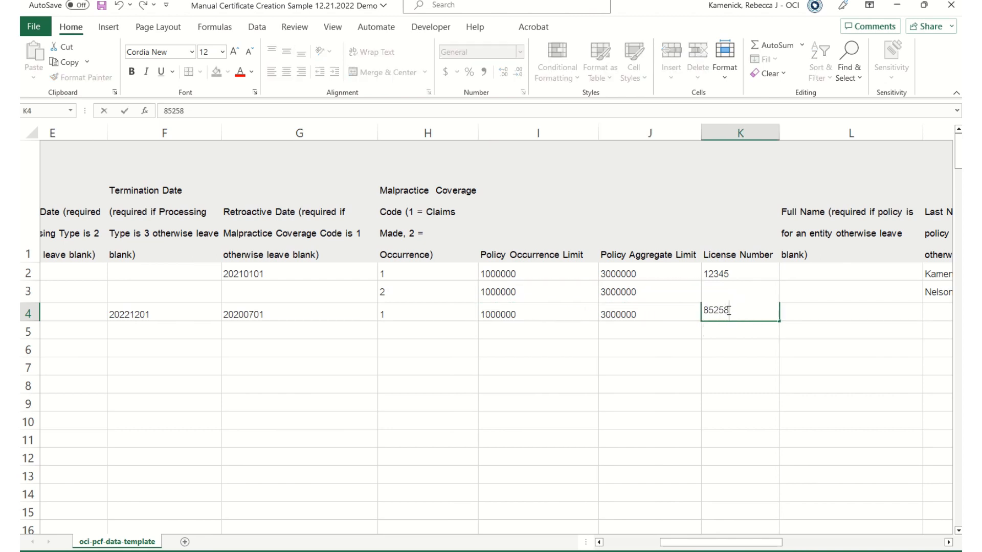
key("Tab")
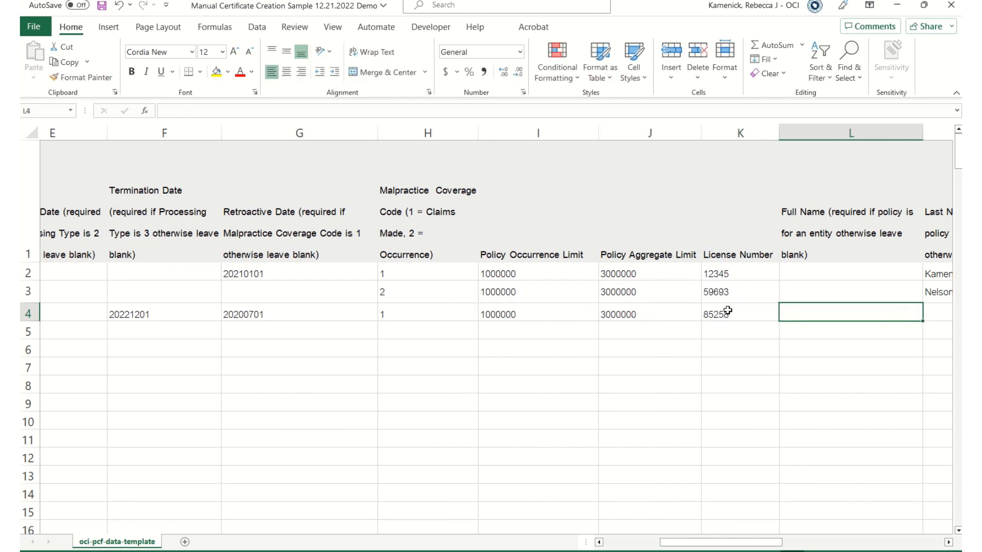
key("Tab")
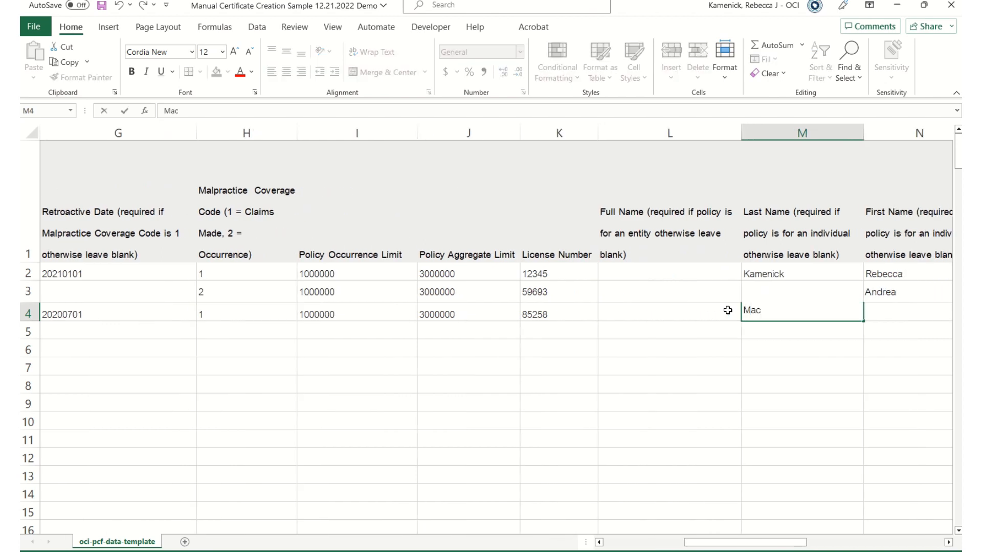
key("Tab")
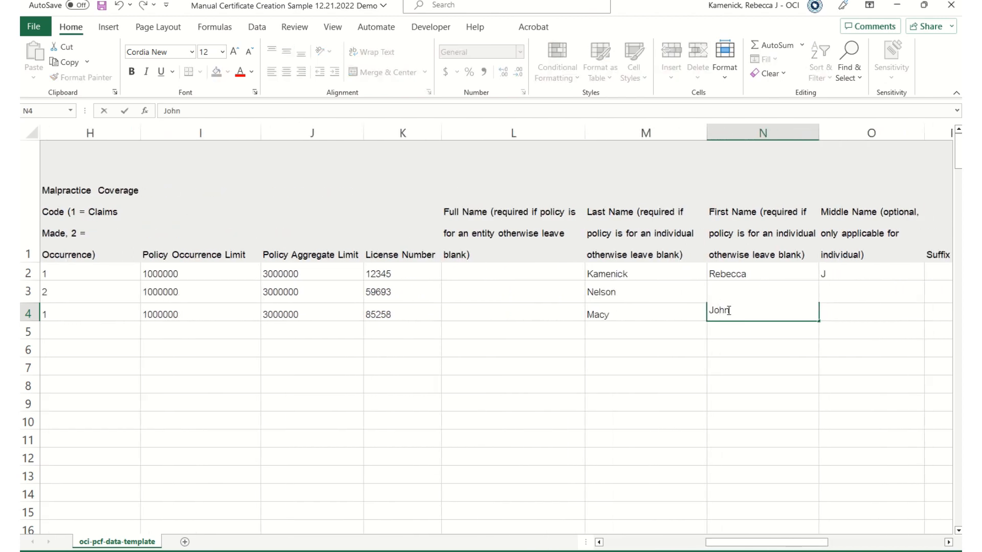
key("Tab")
key("Tab")
key("Tab")
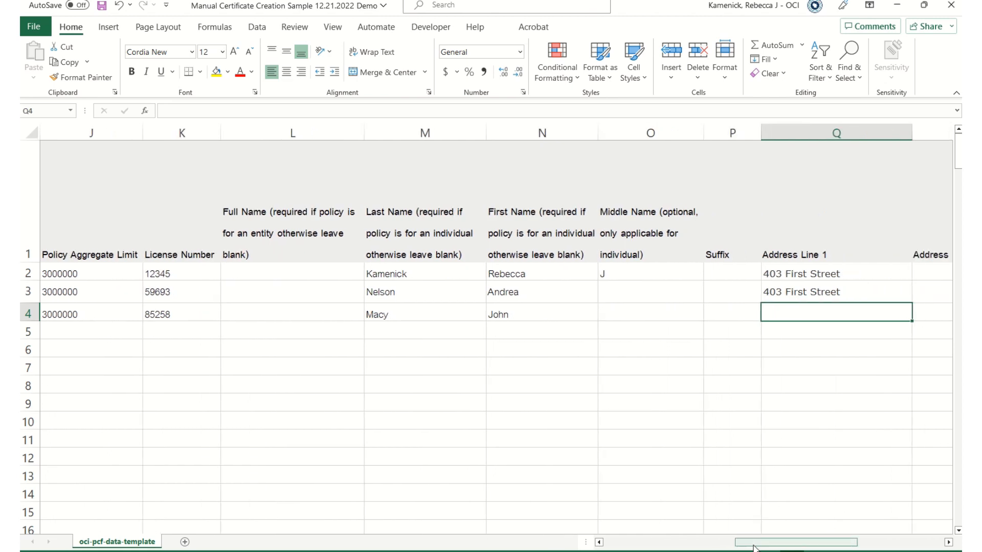
Copy row 3's address, city, state and zipcode into row 4 starting at Q4.
left_click_drag(756, 545, 799, 545)
left_click_drag(480, 291, 917, 298)
key("ctrl+c")
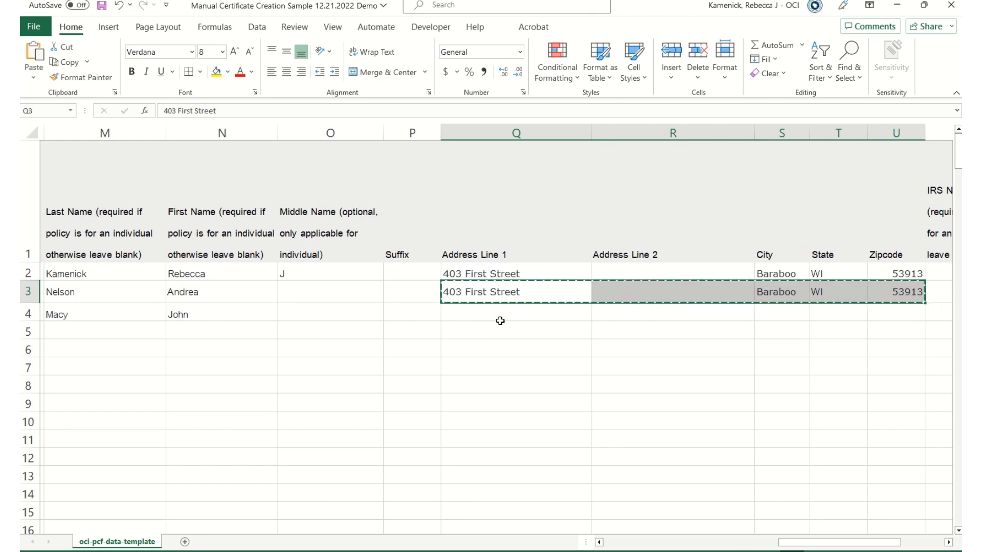
left_click(509, 323)
key("ctrl+v")
Enter row 4's ISO code 80616, provider type 30 and processing type 3.
left_click_drag(782, 543, 826, 542)
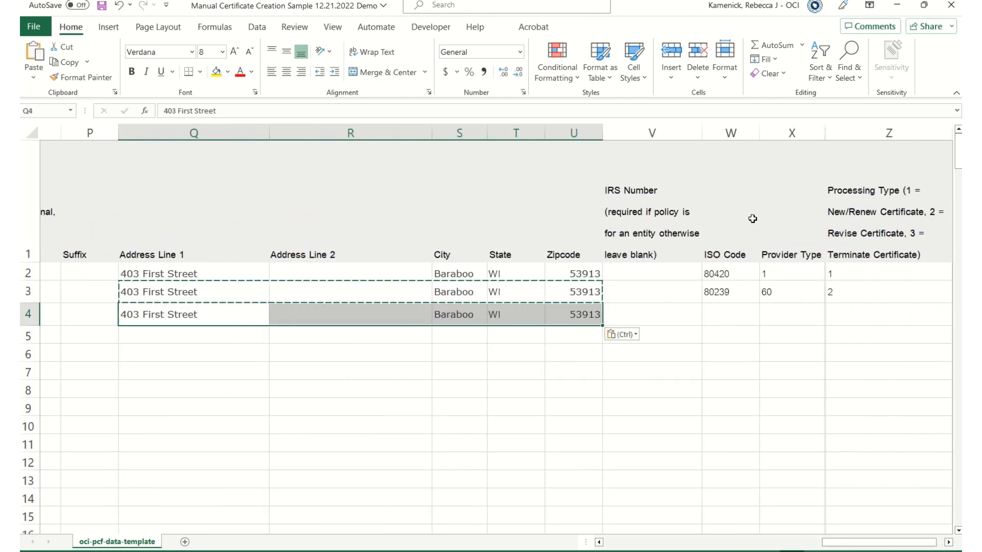
left_click(721, 318)
type("8")
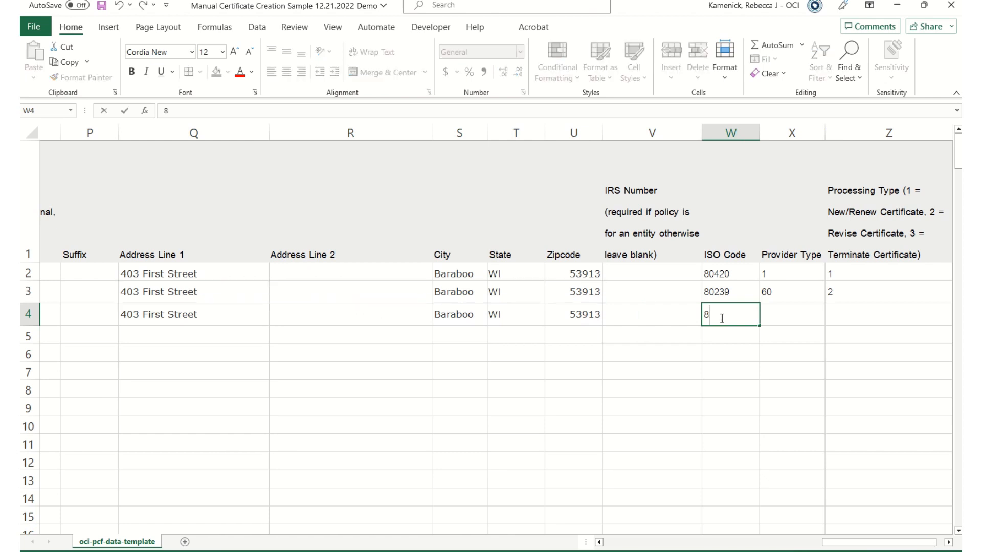
type("0616")
key("Tab")
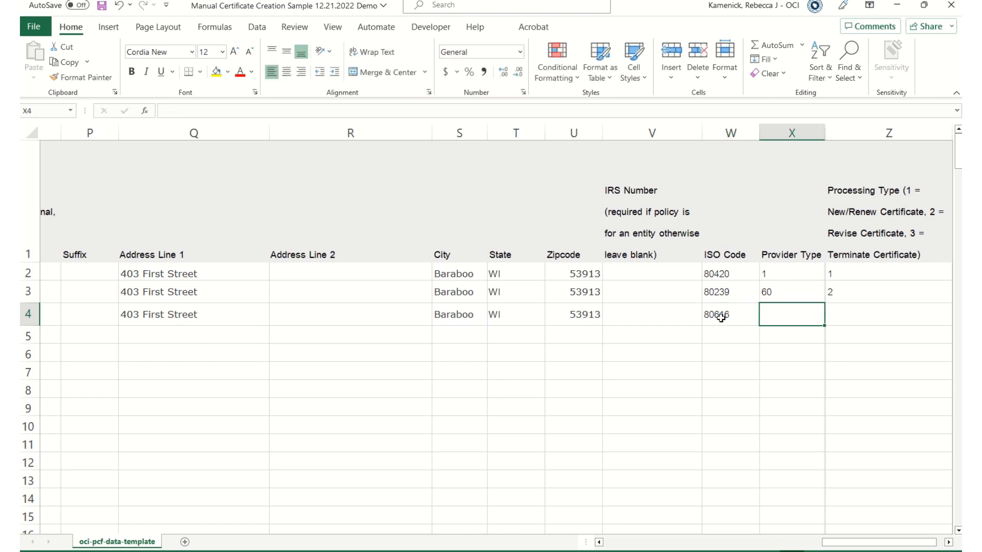
type("30")
key("Tab")
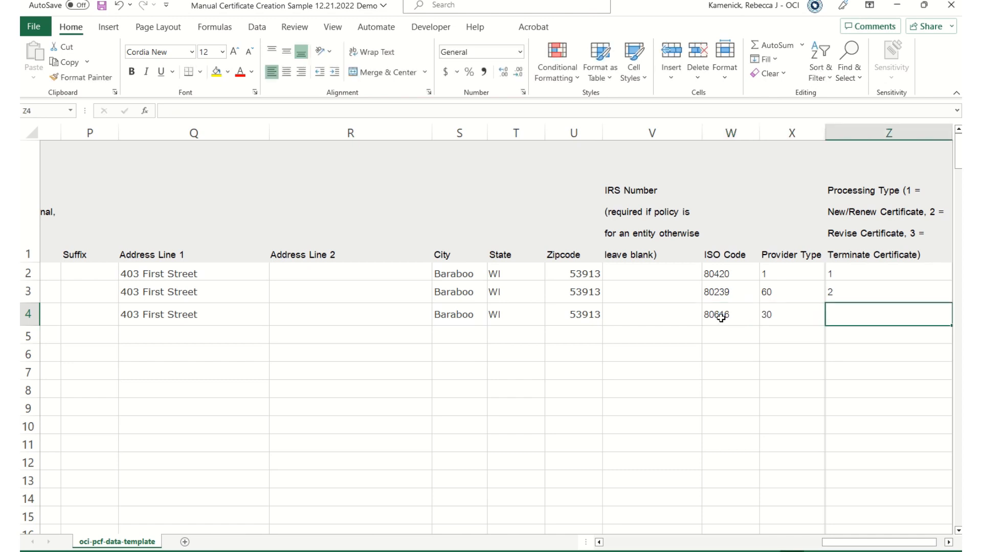
type("3")
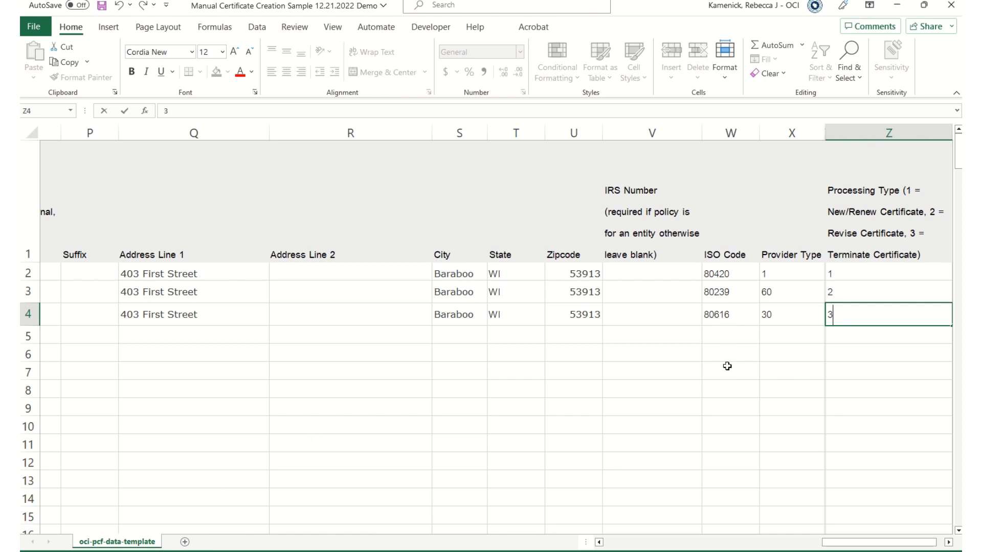
left_click(784, 320)
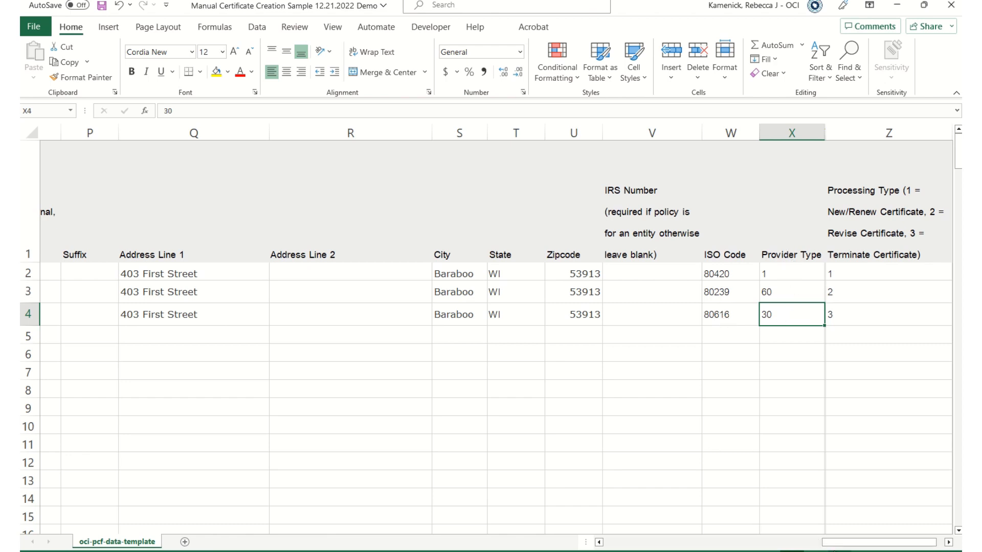
left_click_drag(847, 546, 601, 543)
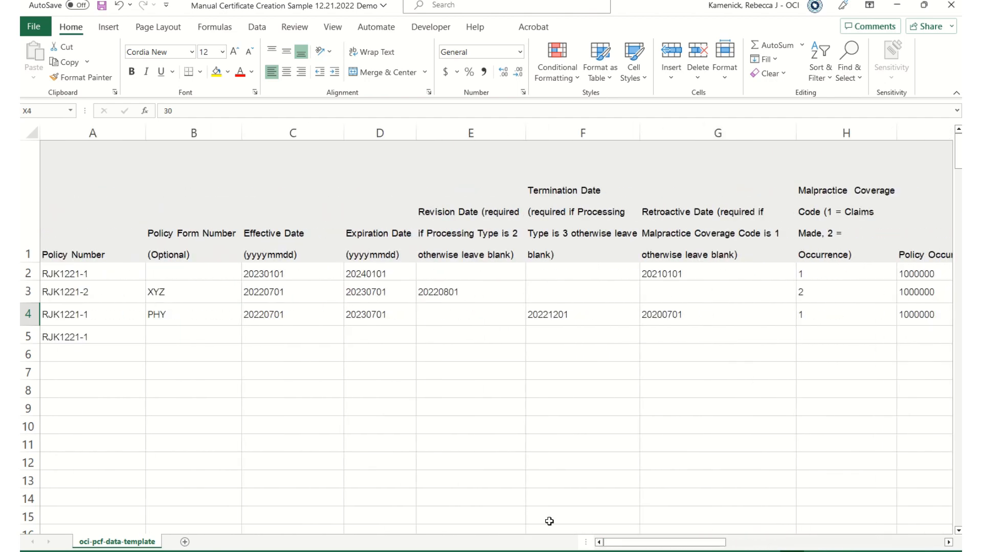
double_click(94, 313)
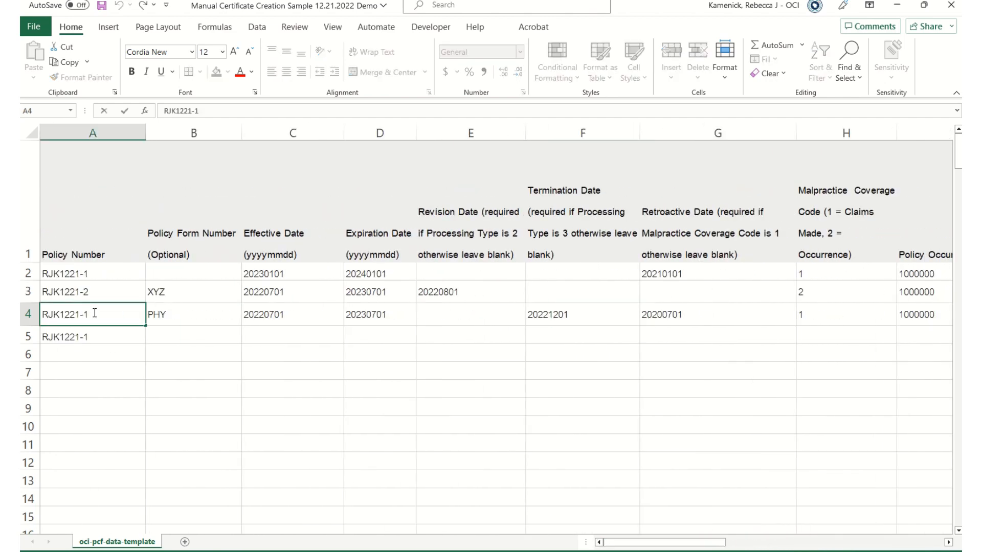
key("BackSpace")
type("3")
double_click(99, 336)
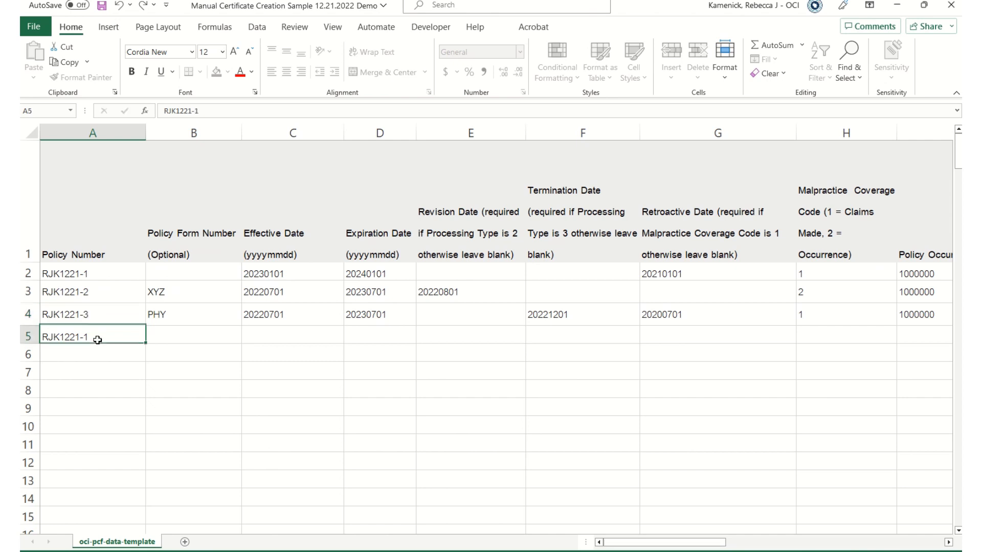
key("BackSpace")
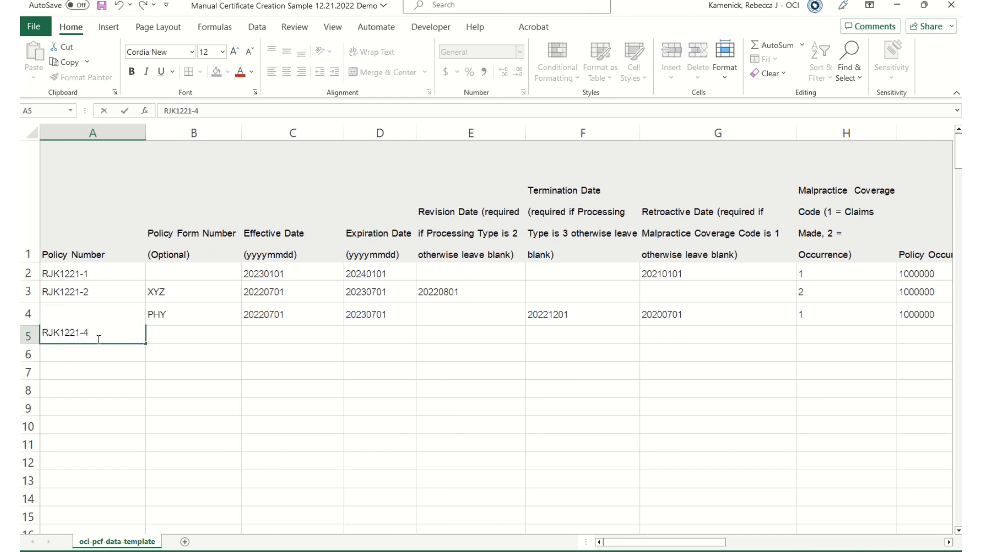
key("Tab")
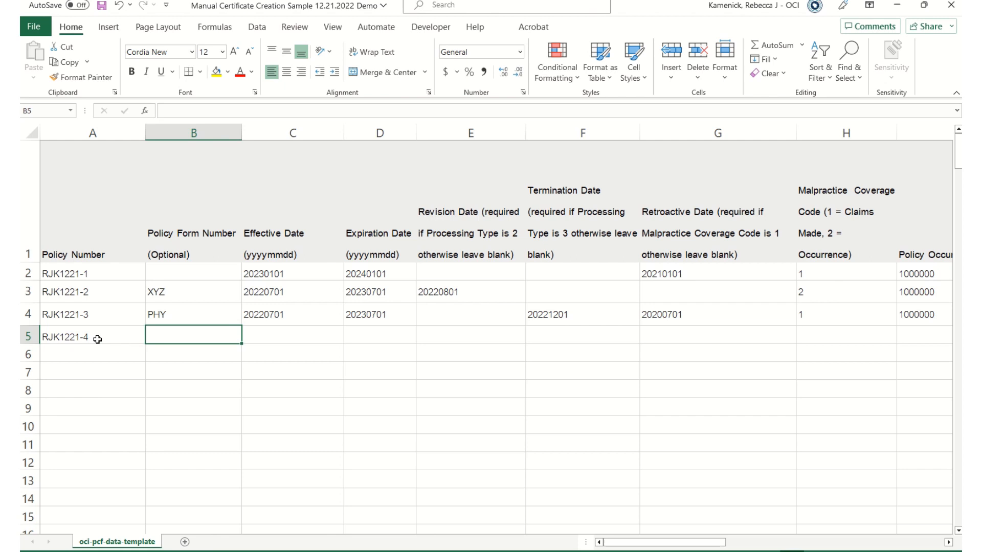
Enter row 5's effective date 20230101 and expiration date 20240101.
key("Tab")
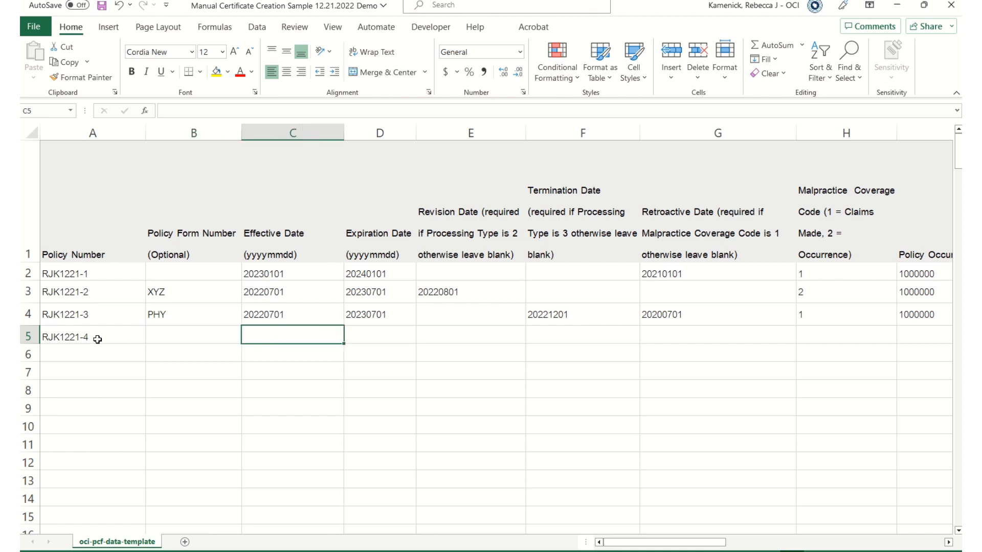
type("01")
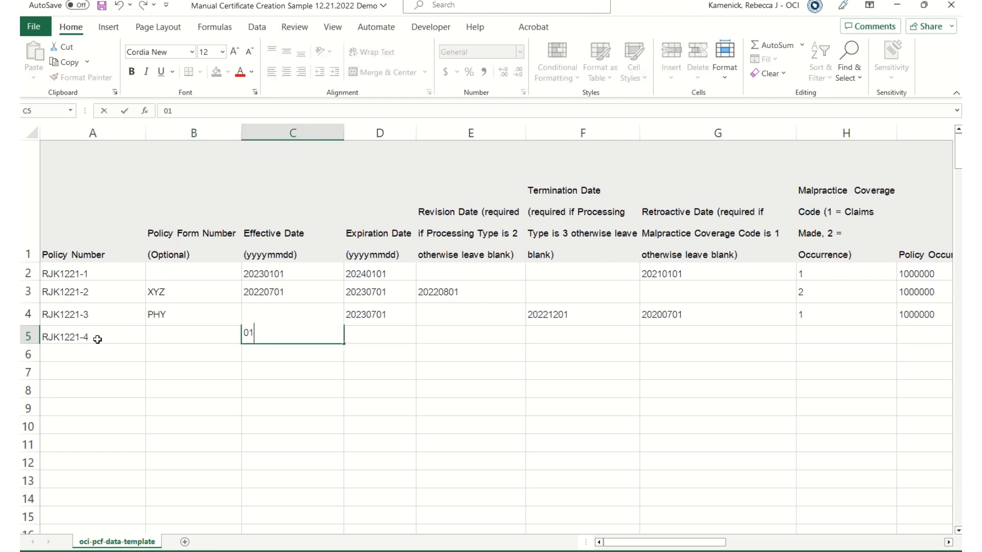
key("BackSpace")
key("BackSpace")
type("20220")
key("BackSpace")
key("BackSpace")
key("BackSpace")
type("3")
type("0")
key("Tab")
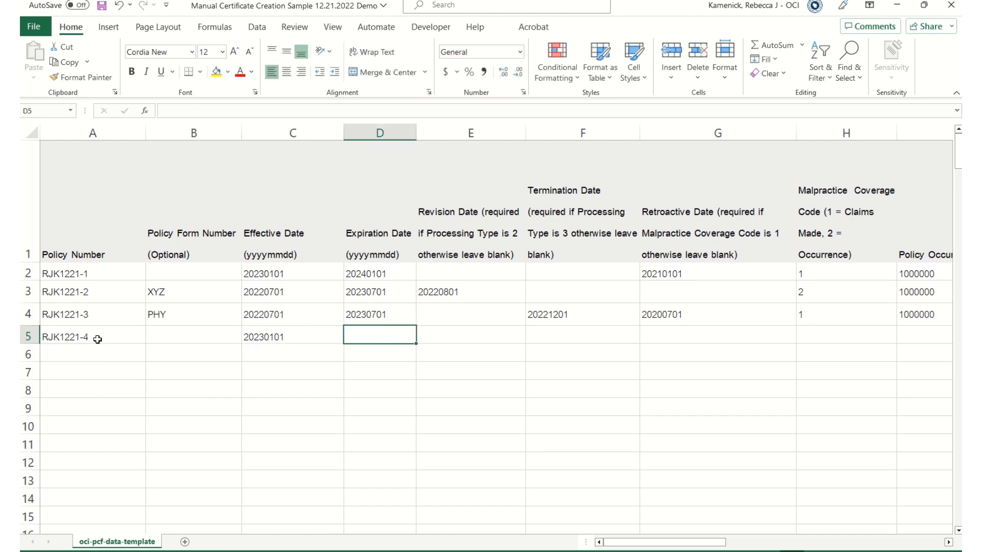
type("202")
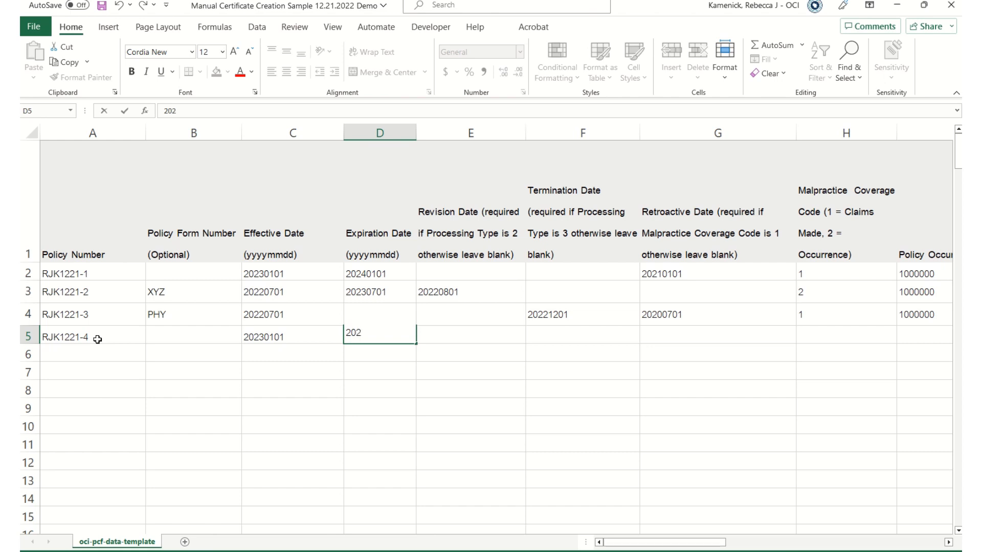
type("40101")
key("Tab")
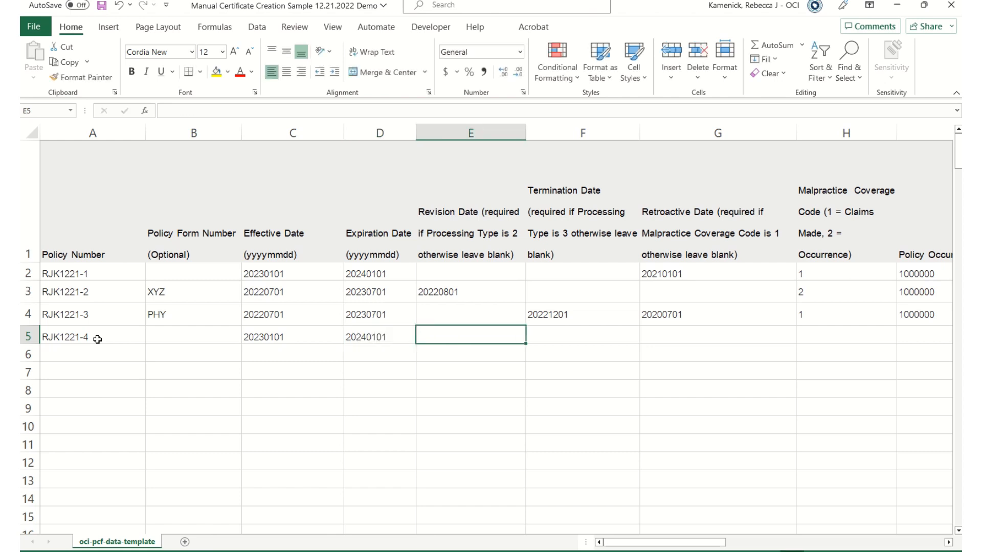
Enter row 5's retroactive date 19950713 and malpractice coverage code 1.
key("Tab")
key("Tab")
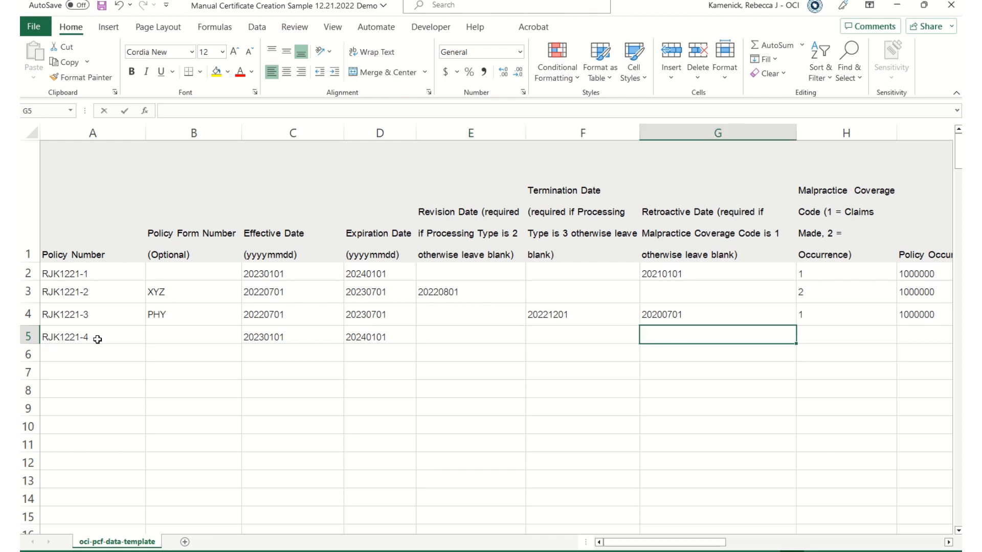
type("1995")
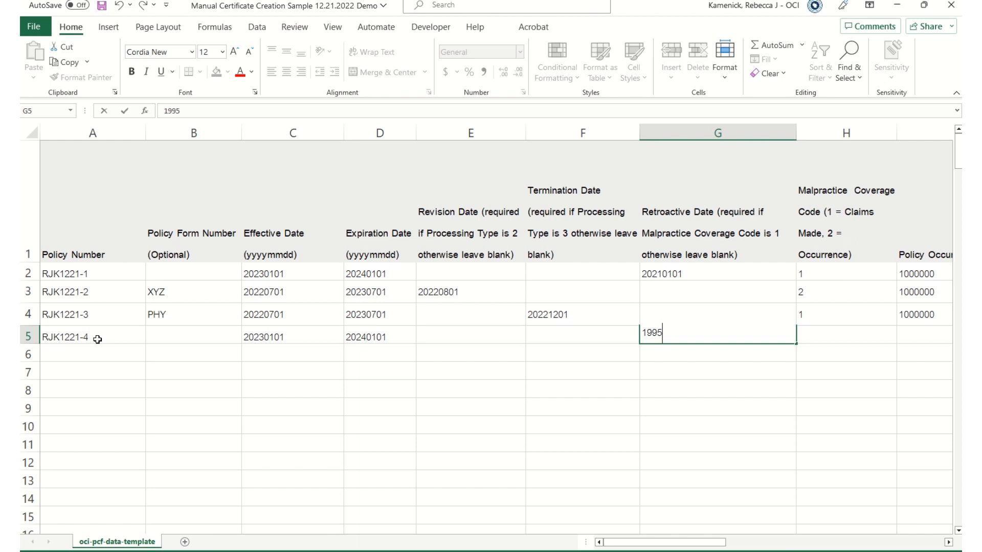
type("0713")
key("Tab")
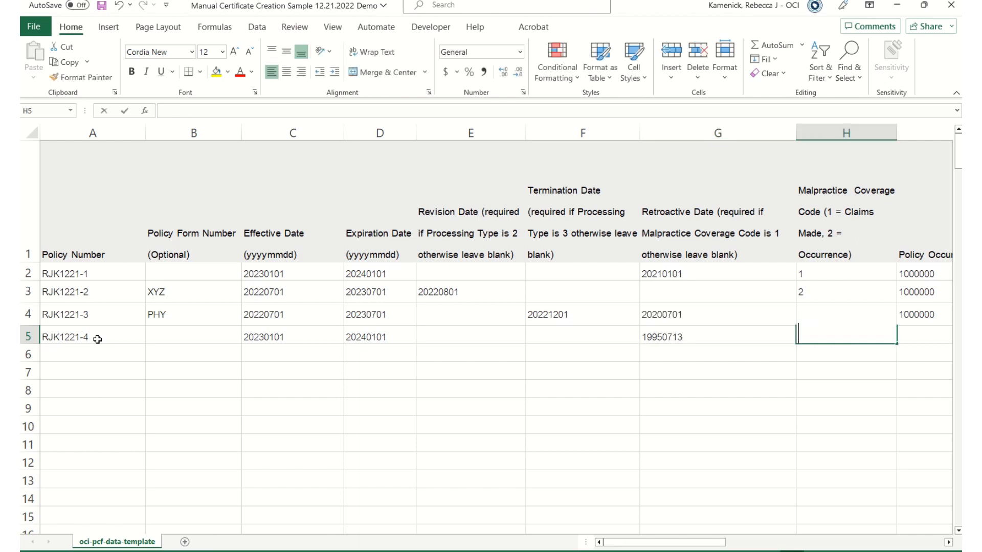
type("1")
key("Tab")
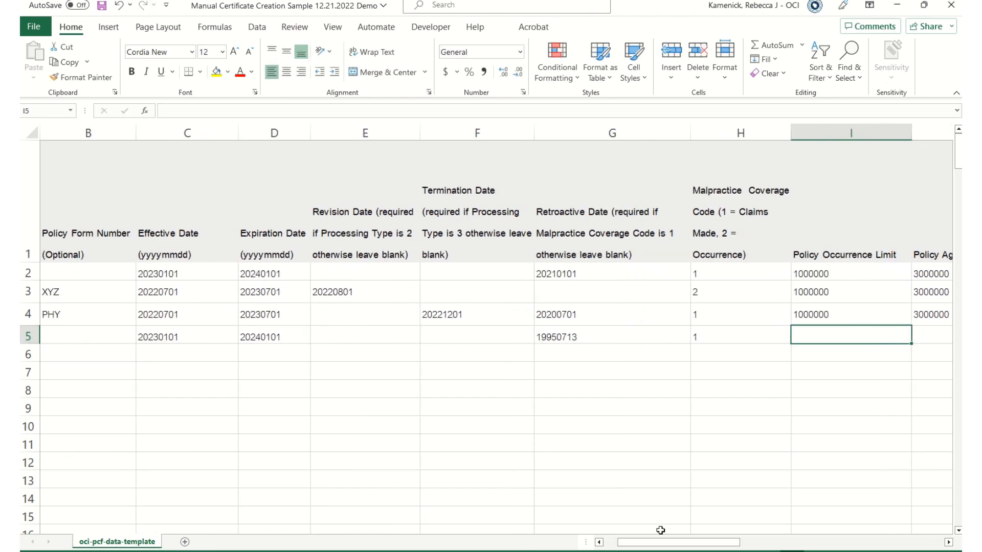
Copy row 4's limits 1000000 and 3000000 into row 5's I5:J5.
left_click_drag(646, 547, 705, 547)
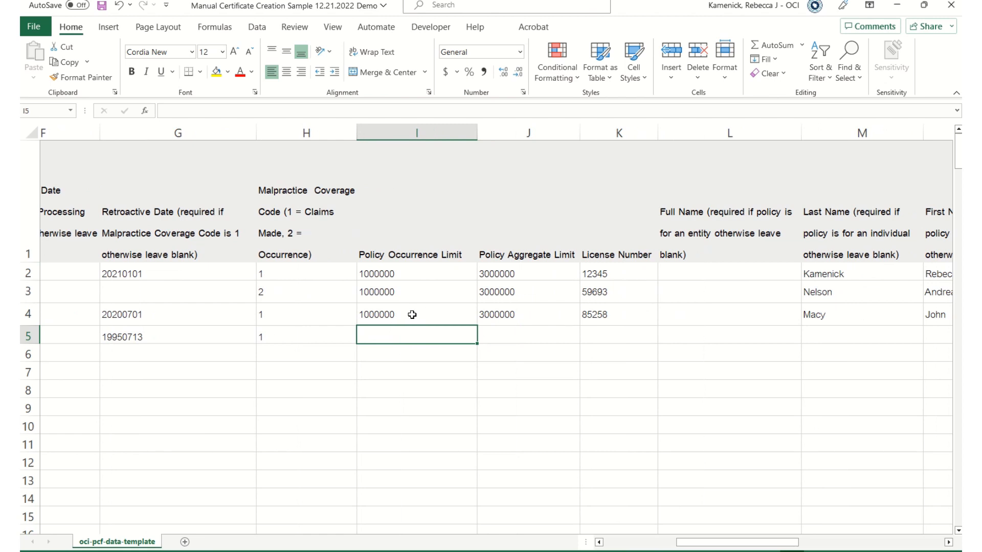
left_click_drag(412, 314, 521, 314)
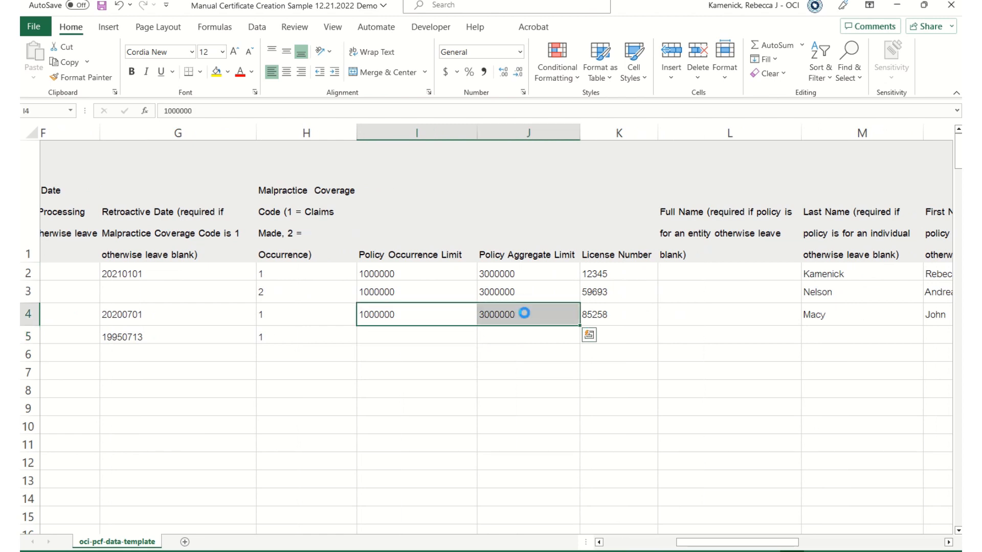
key("ctrl+c")
left_click(408, 337)
key("ctrl+v")
Enter row 5's license number in K5.
left_click(620, 335)
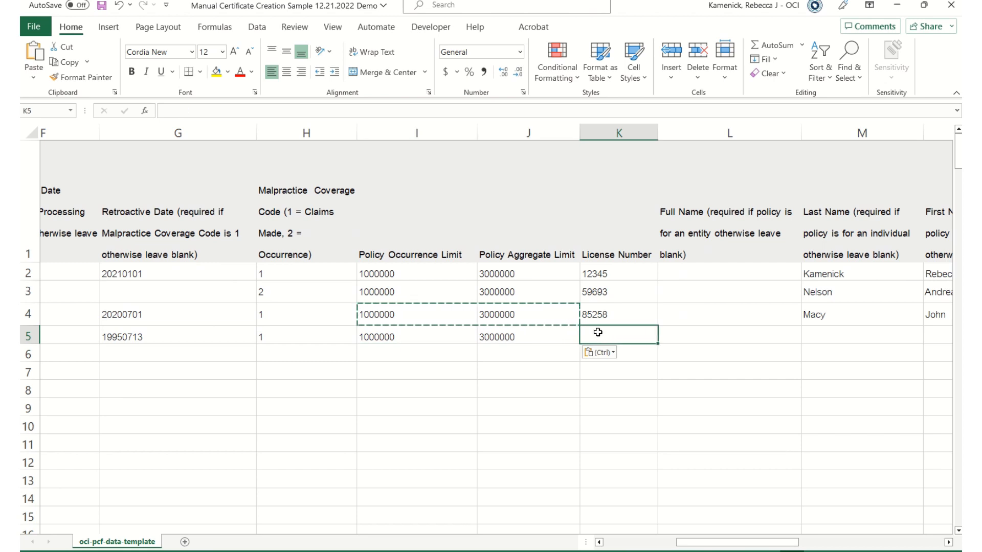
type("65")
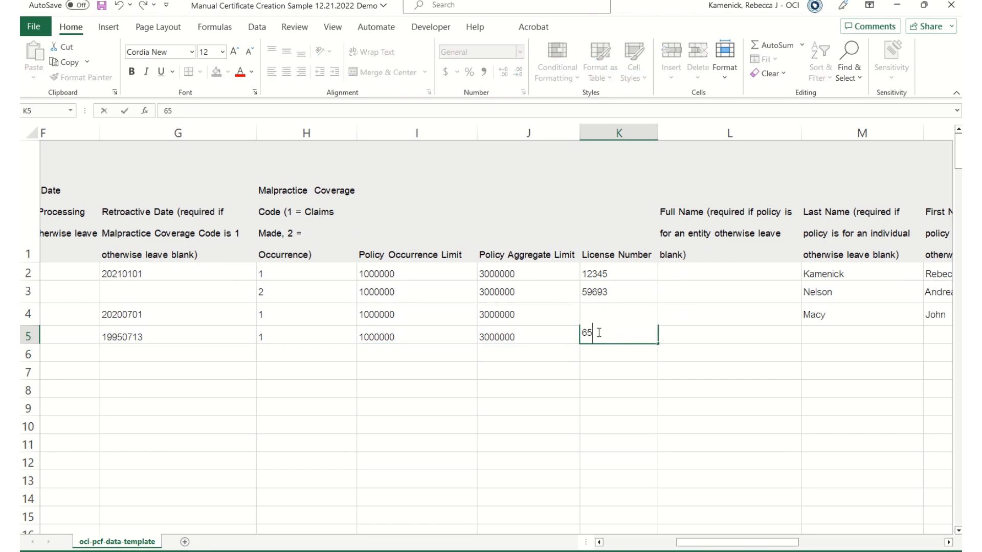
left_click(662, 424)
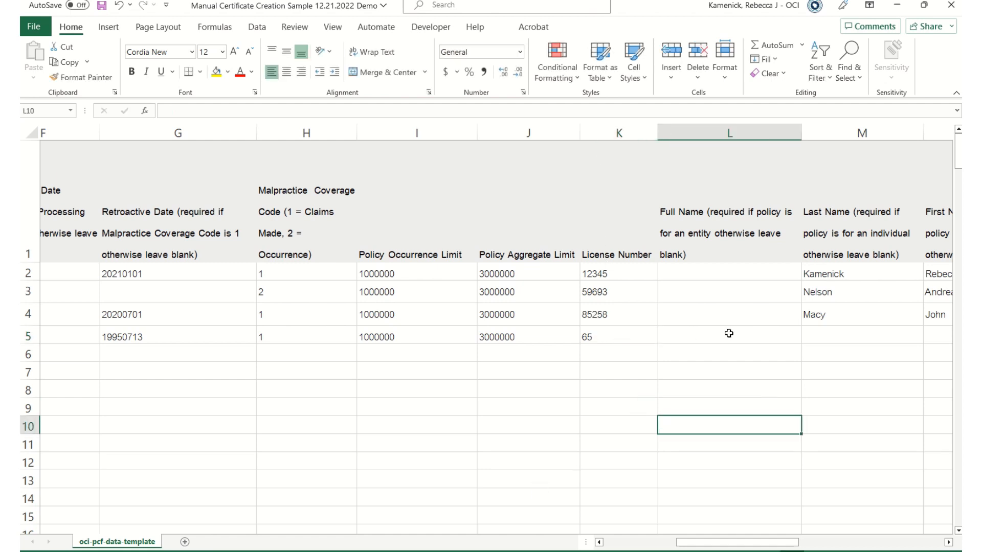
left_click_drag(746, 544, 779, 543)
left_click(363, 336)
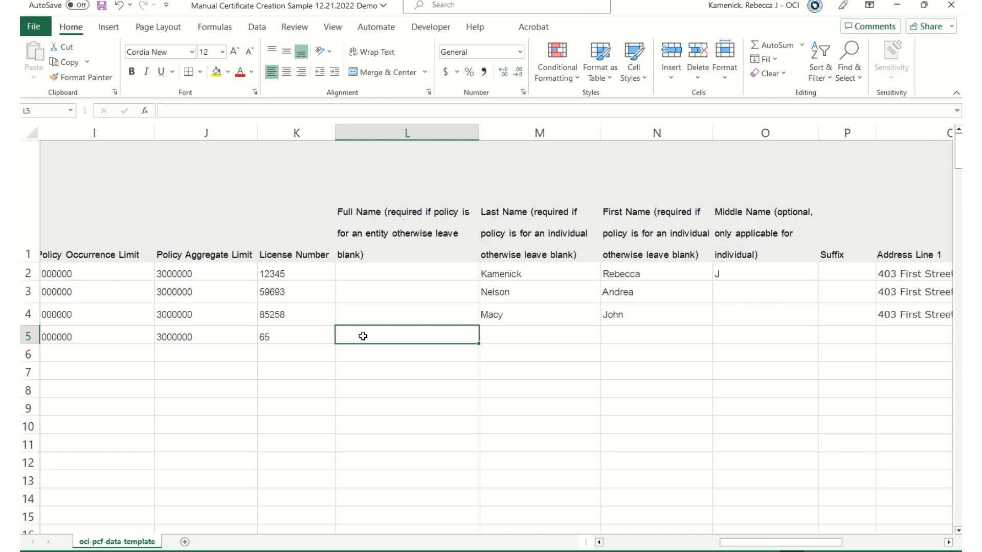
Type the healthcare center's entity name into L5, then scroll right along the row.
type("Ka")
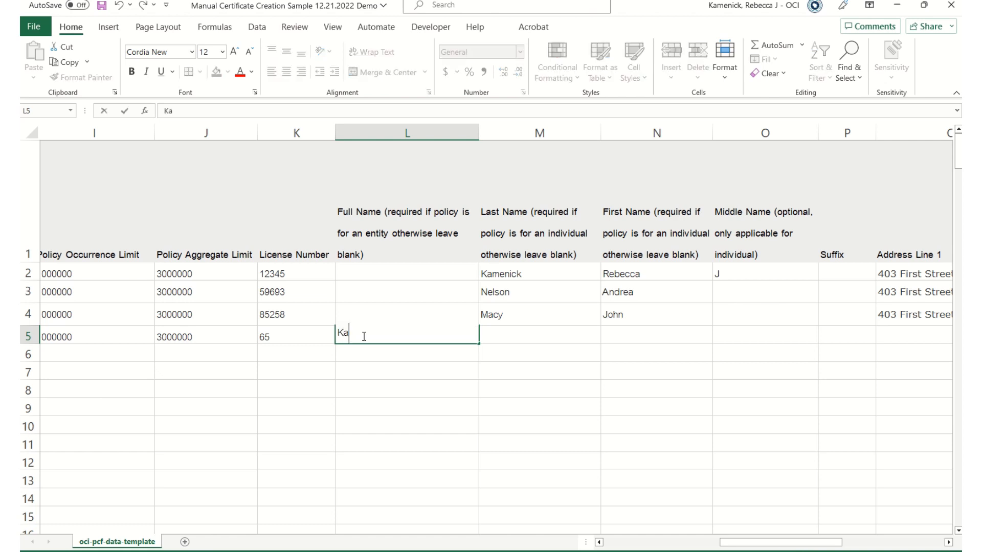
type("menick Healthc")
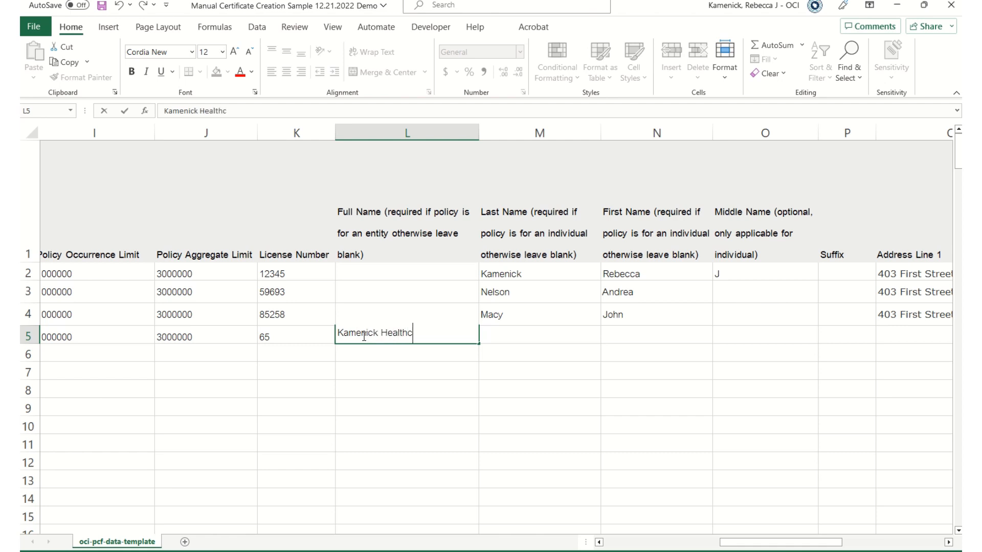
type("are Center")
key("Tab")
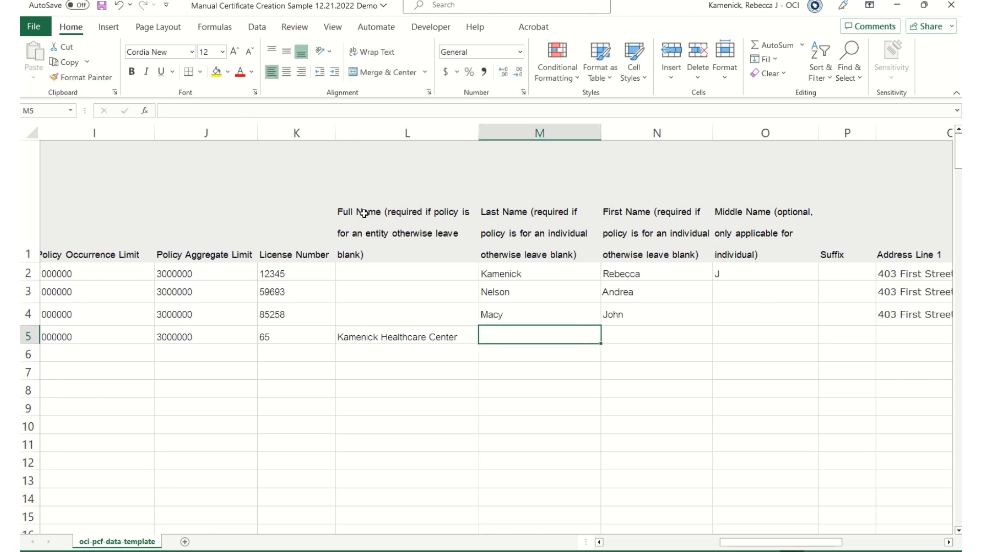
left_click(382, 338)
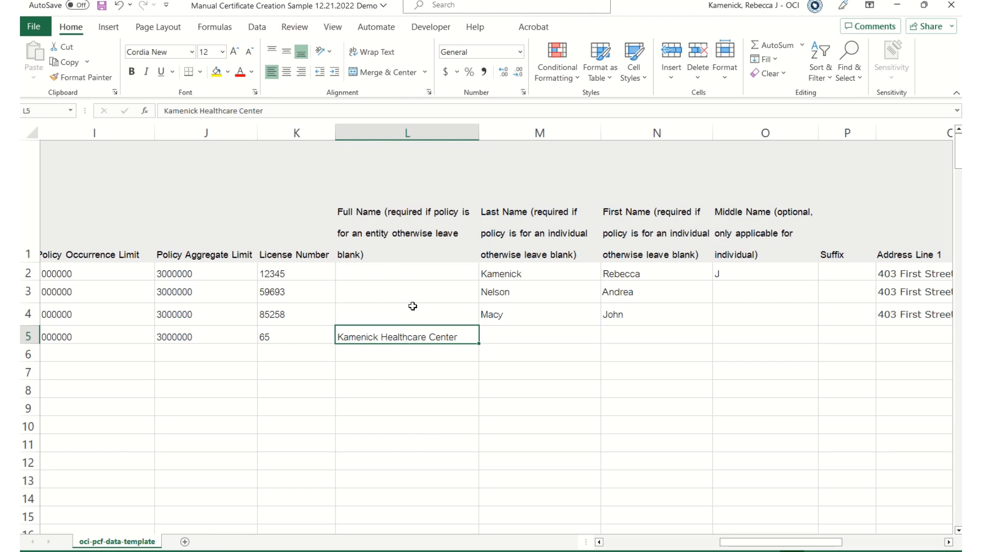
left_click_drag(460, 404, 433, 387)
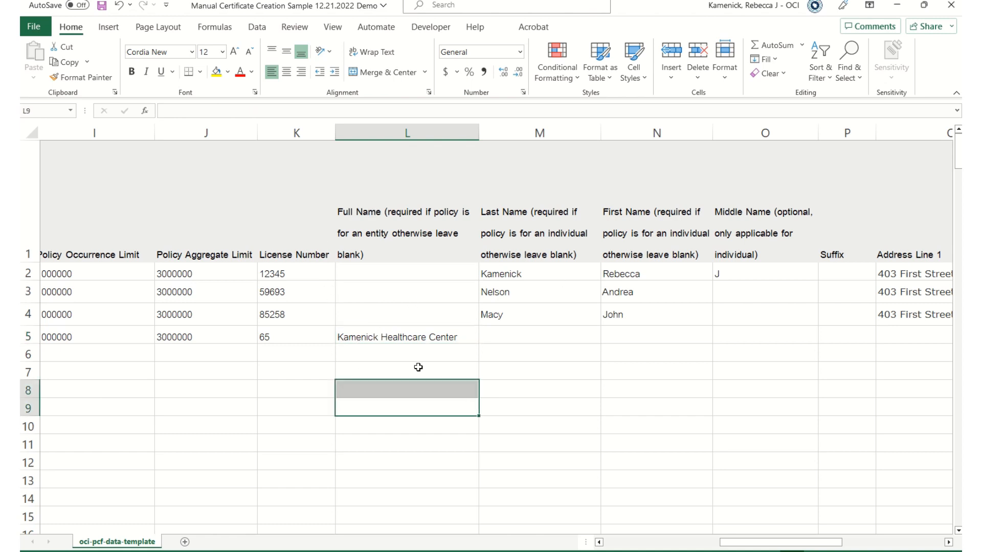
left_click(392, 338)
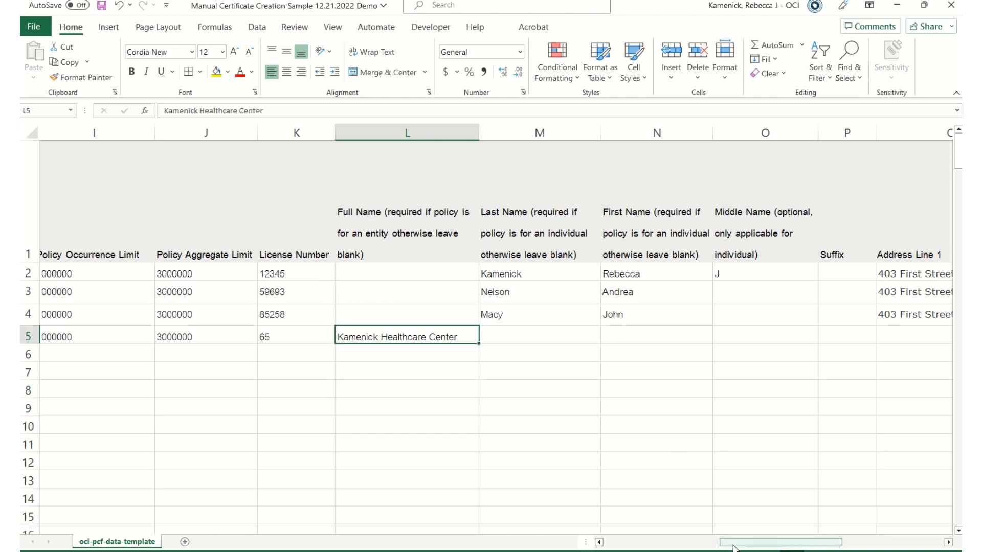
scroll(734, 547, "right", 2)
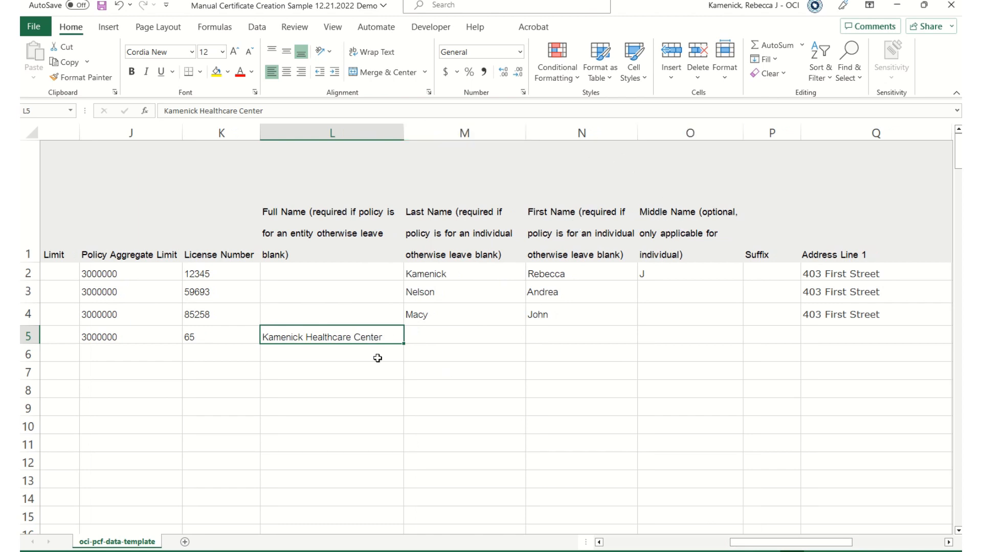
left_click_drag(741, 542, 767, 544)
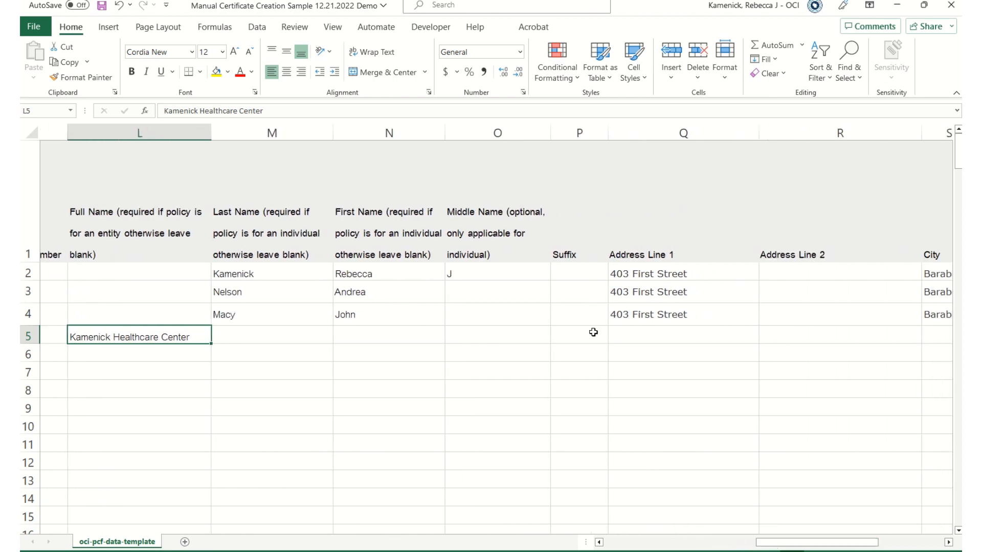
Enter row 5's street address, city, state and ZIP code from Q5 onward.
left_click(657, 336)
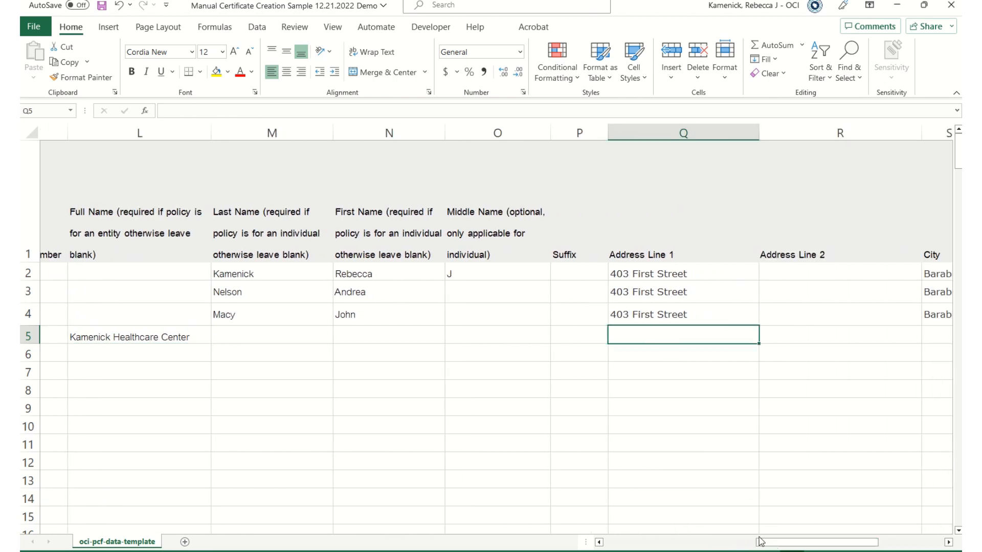
left_click_drag(760, 541, 821, 542)
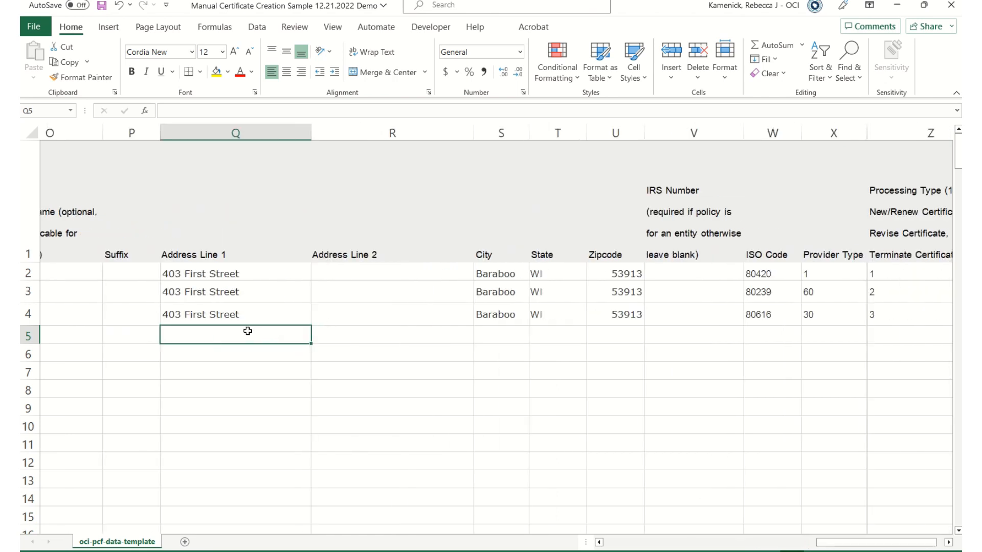
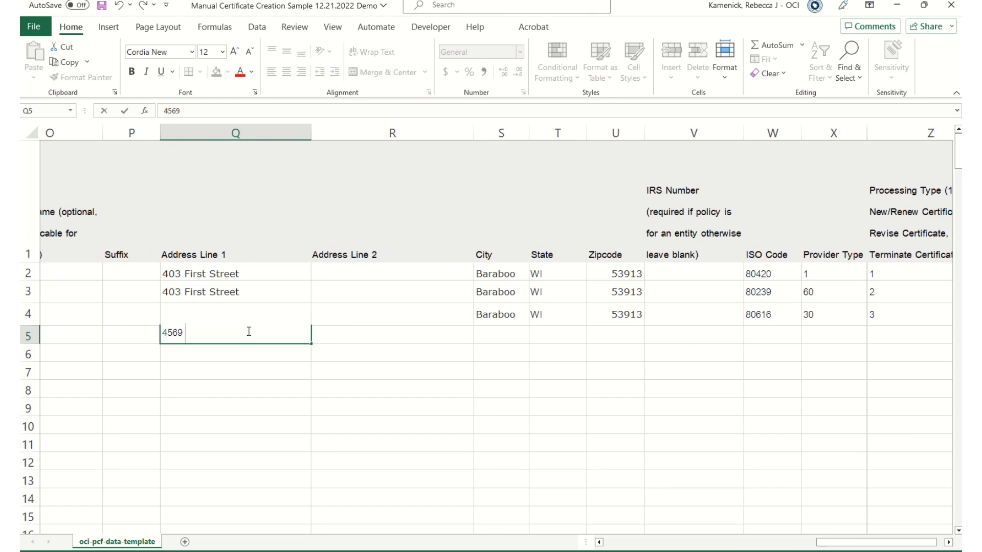
key("Tab")
key("Tab")
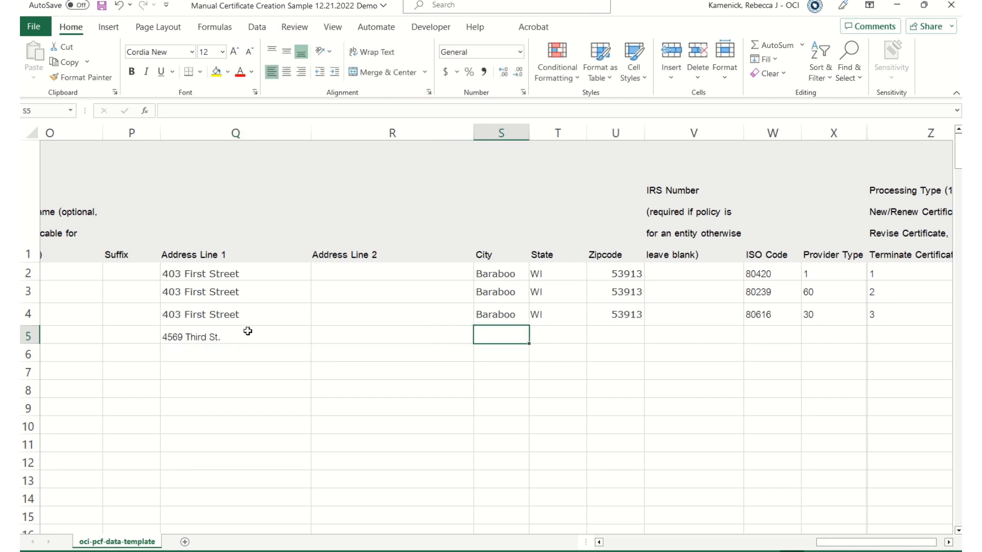
key("Tab")
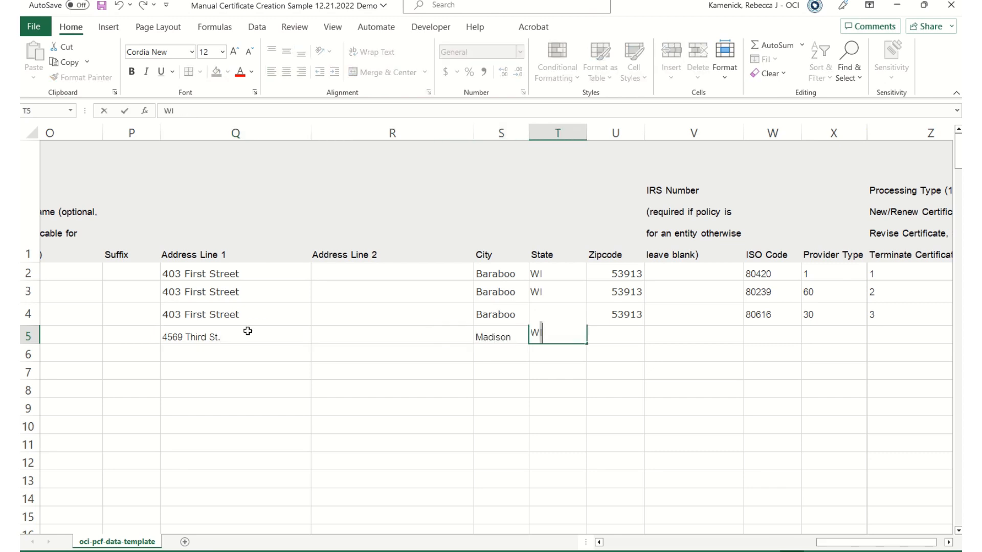
key("Tab")
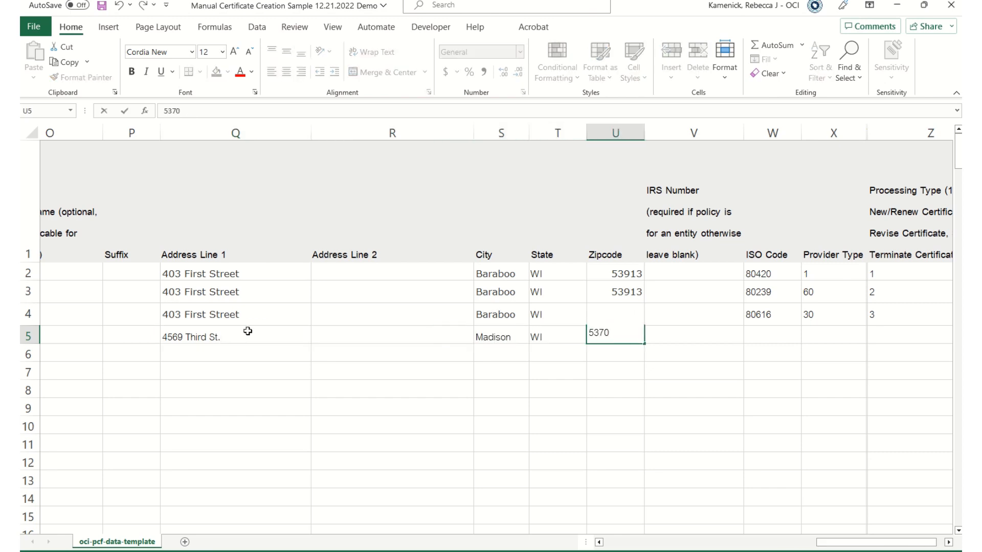
key("Tab")
key("Tab")
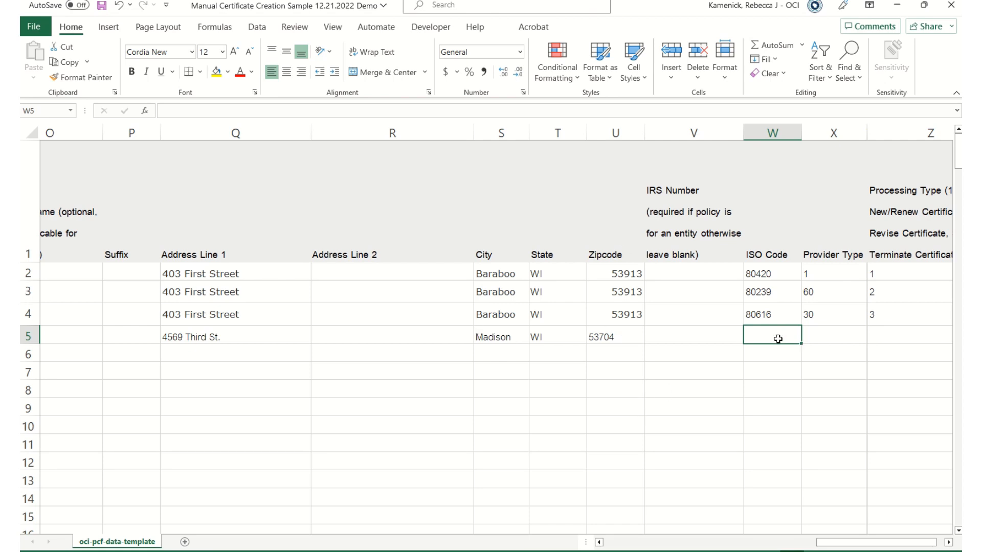
Enter row 5's ISO code 80996 and provider type 13.
type("80996")
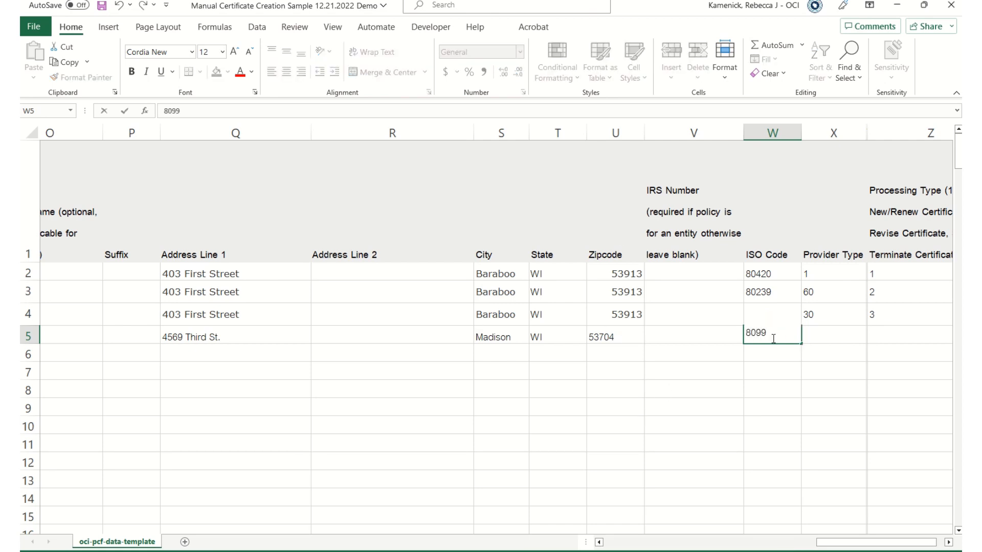
key("Tab")
type("13")
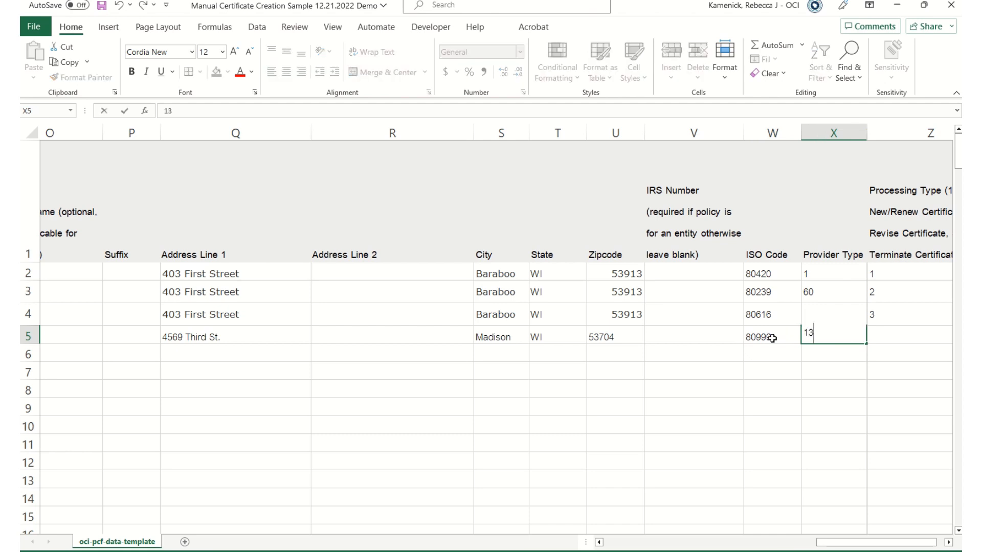
left_click(756, 418)
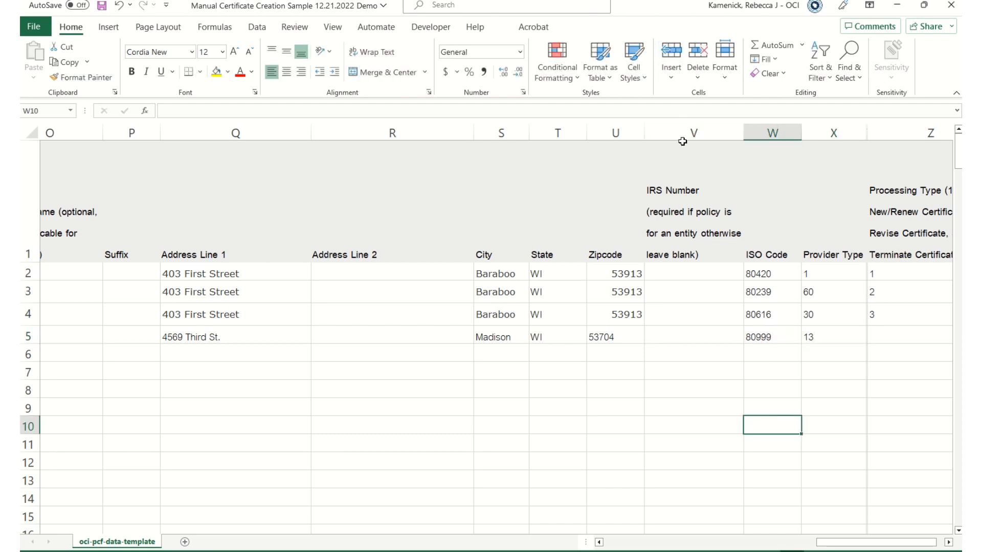
Enter the center's IRS number in V5 without the trailing -2.
left_click(671, 333)
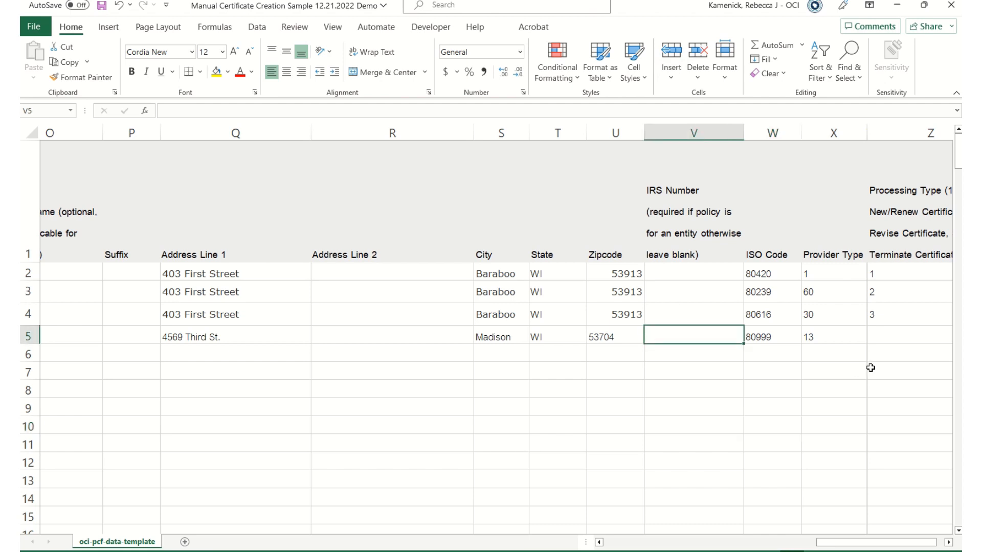
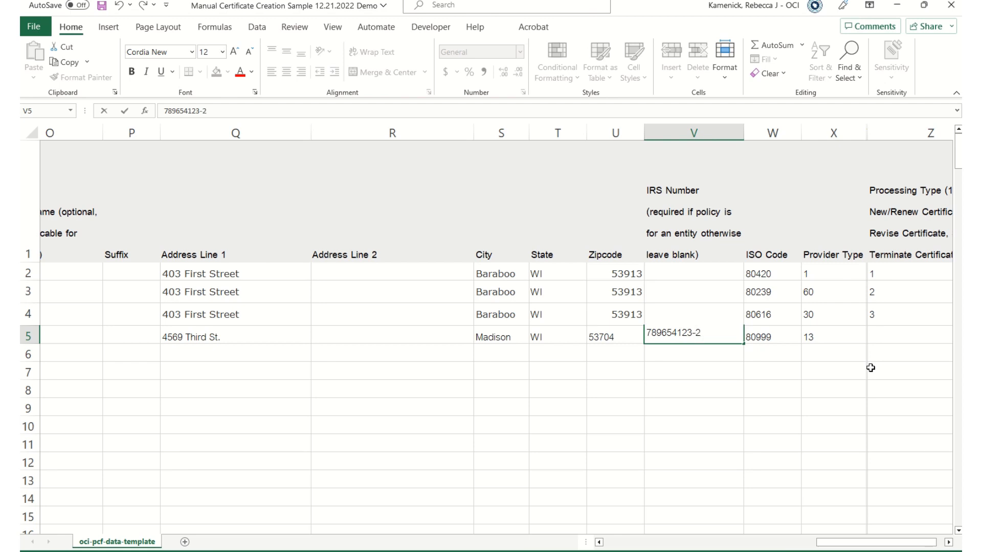
left_click(884, 334)
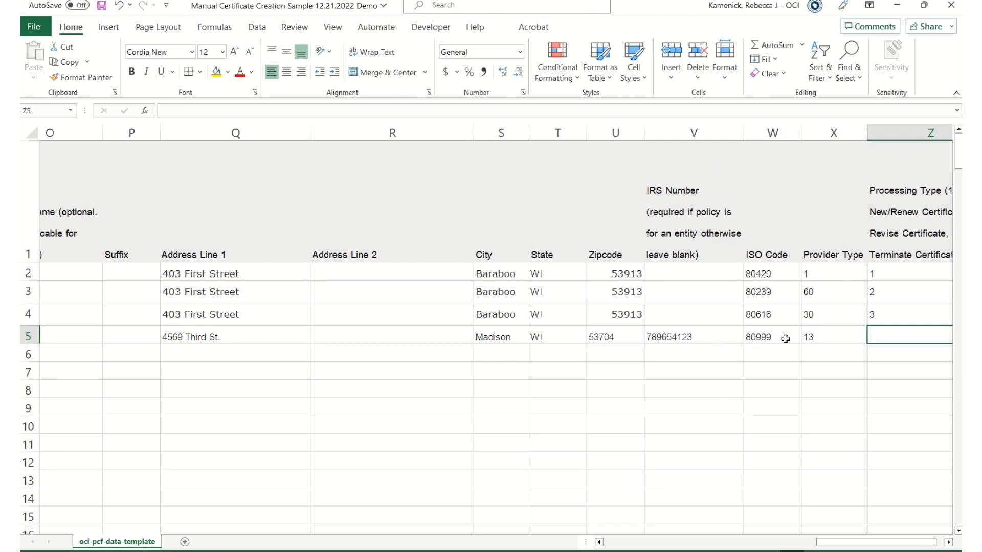
Set row 5's processing type to 1 in Z5.
left_click(824, 339)
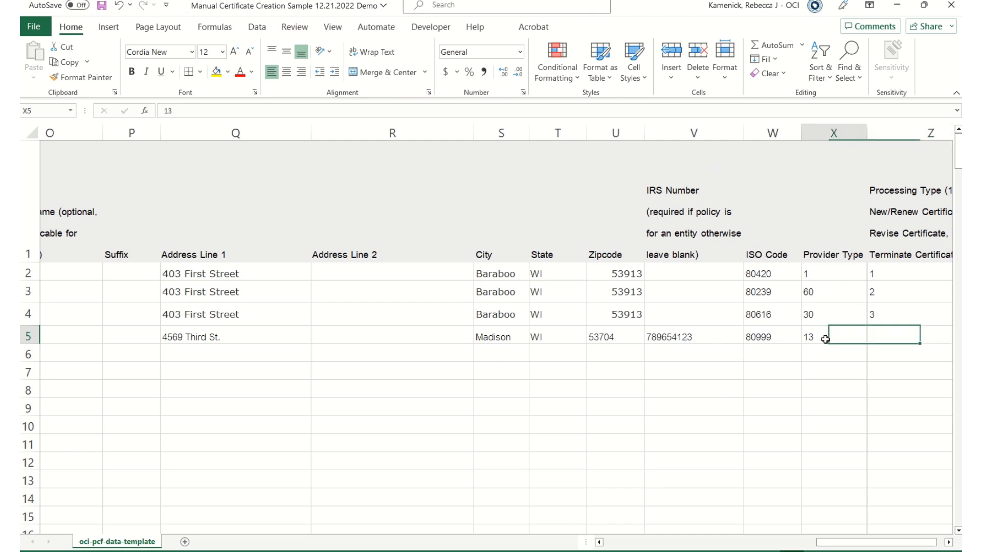
left_click(884, 338)
type("1")
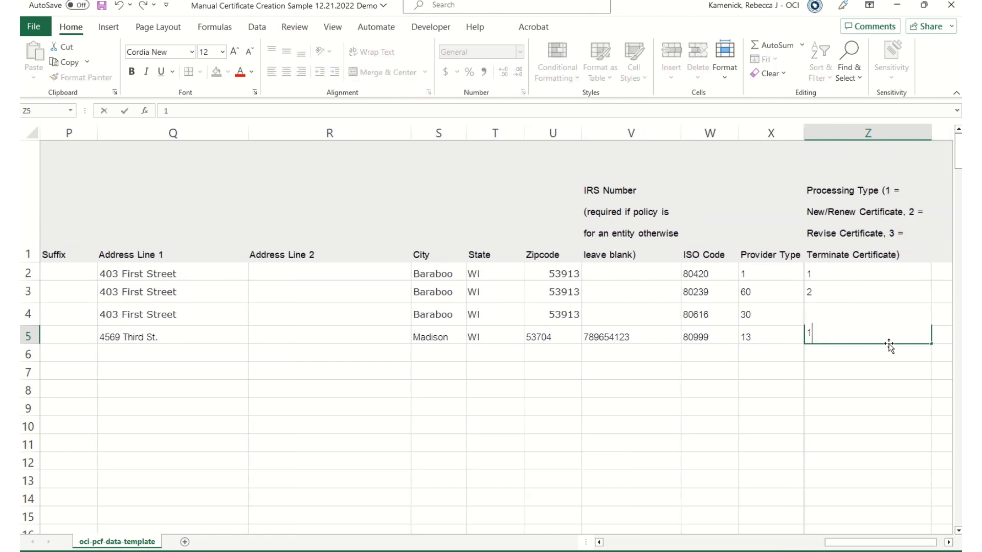
left_click(890, 443)
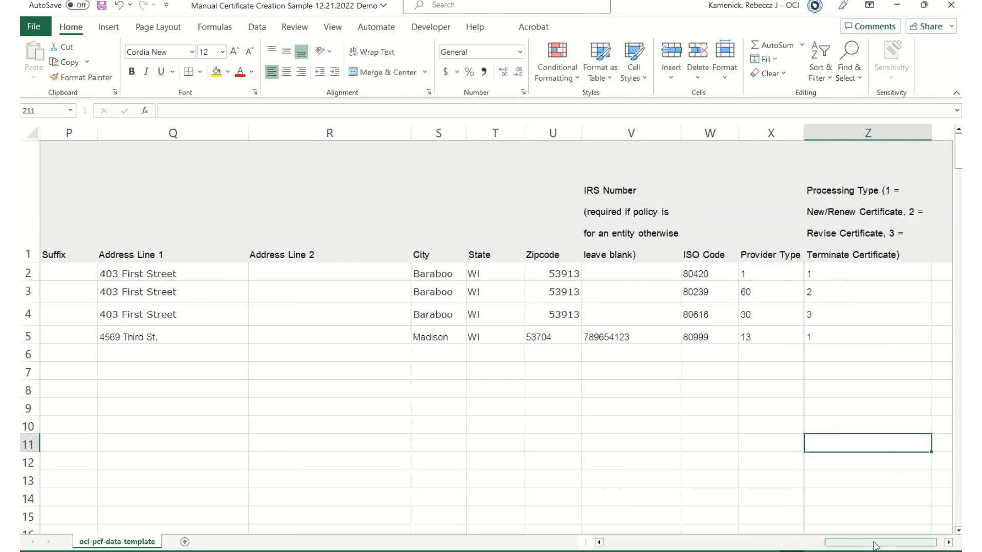
mouse_move(876, 546)
left_mouse_down()
mouse_move(851, 542)
mouse_move(865, 539)
left_mouse_up()
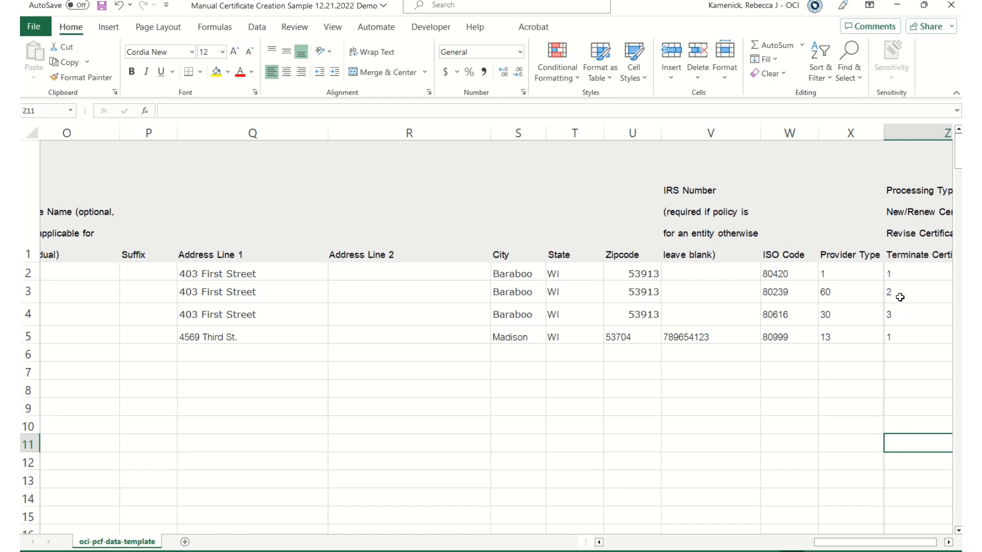
Scroll the sheet back left to column A to view the policy numbers and dates.
left_click_drag(839, 544, 622, 549)
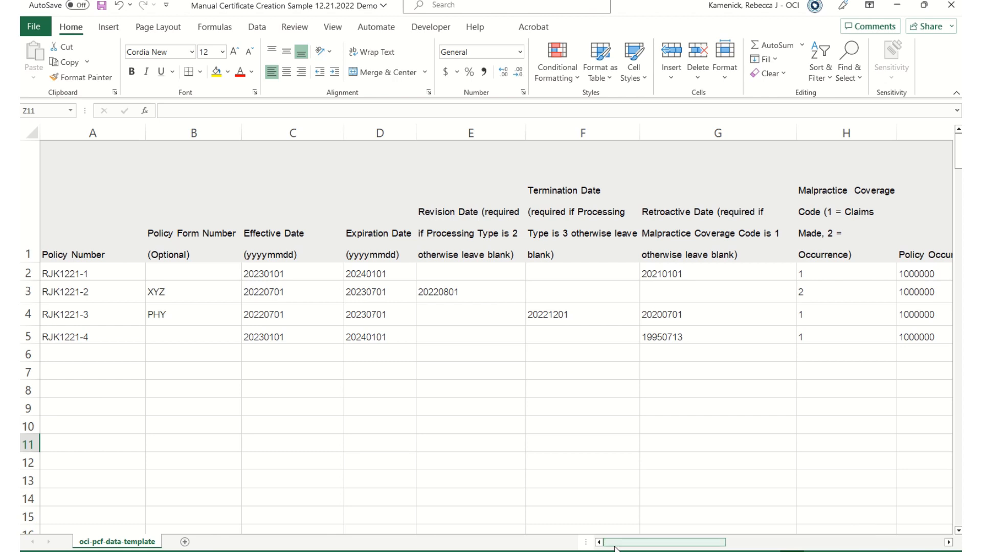